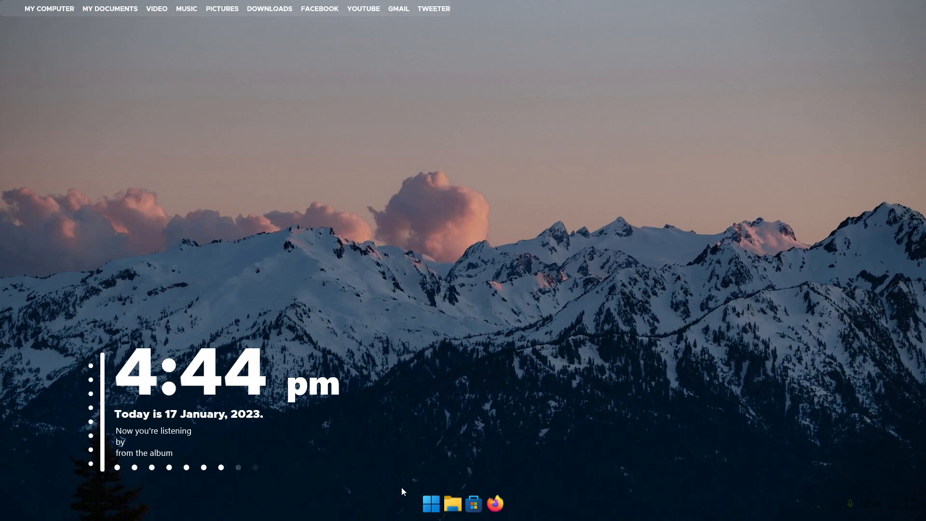
left_click(452, 503)
left_click_drag(475, 68, 380, 79)
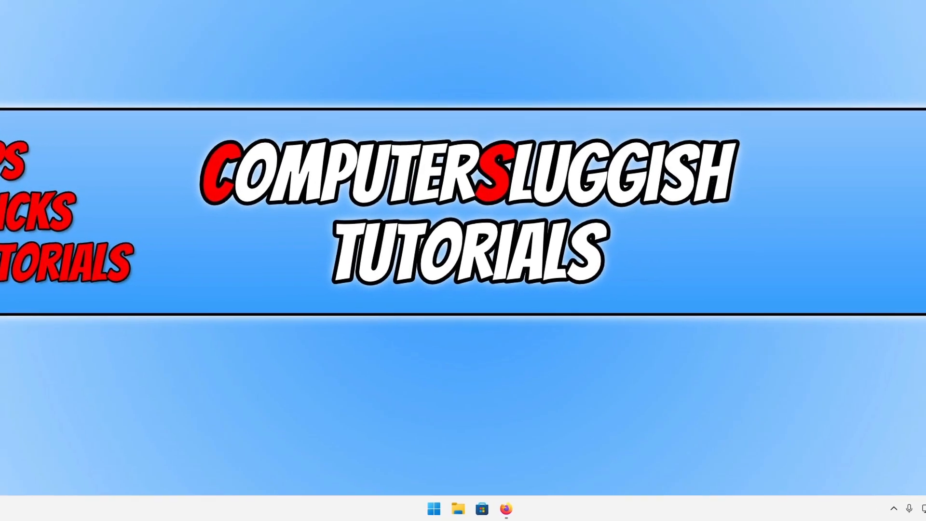
Search Windows for "registry editor" and open the Registry Editor app
left_click(427, 500)
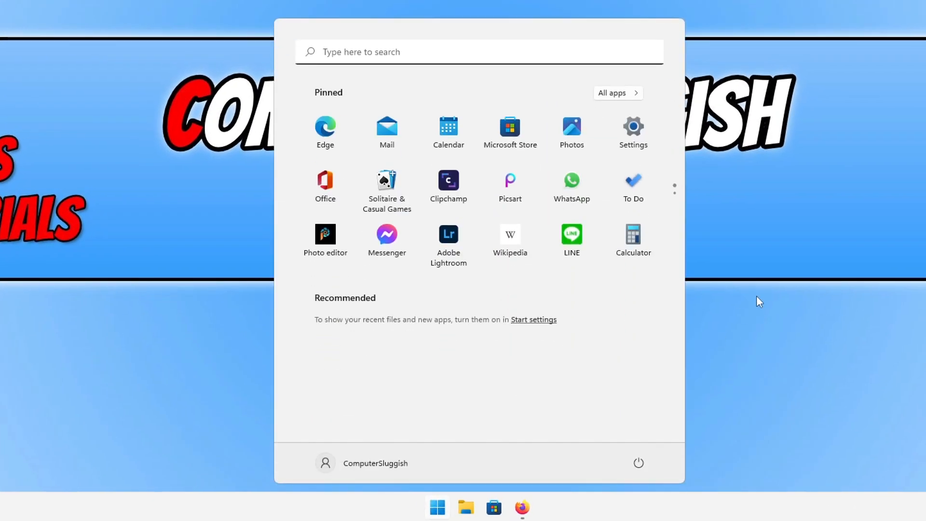
type("registry editor")
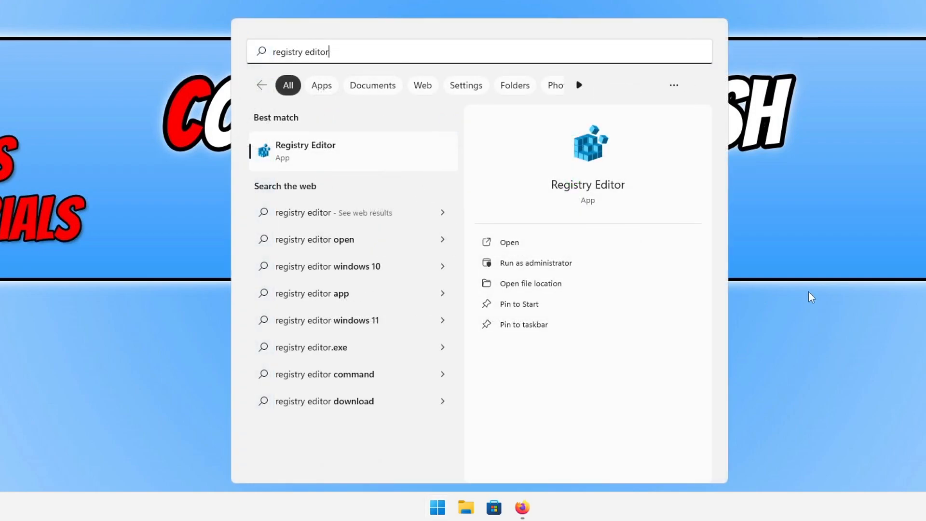
left_click(409, 151)
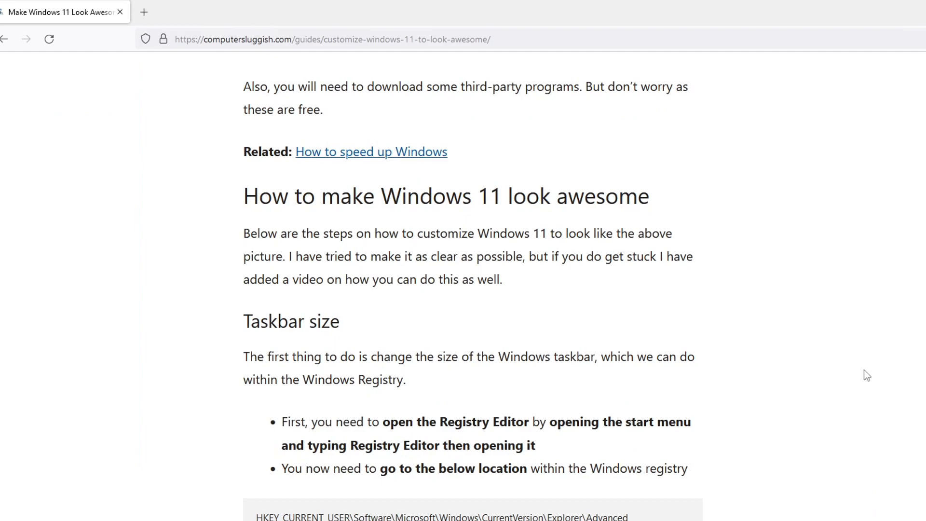
Copy the taskbar size registry path from the web guide and go to HKEY_CURRENT_USER\Software\Microsoft\Windows\CurrentVersion\Explorer\Advanced in Registry Editor
scroll(750, 382, "down", 2)
left_click_drag(628, 453, 256, 453)
key("ctrl+c")
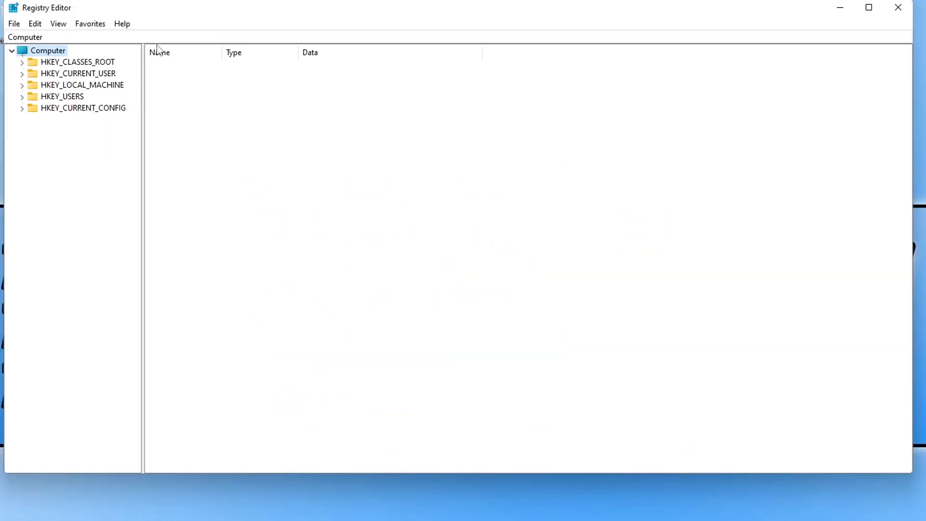
left_click_drag(158, 33, 2, 40)
key("ctrl+v")
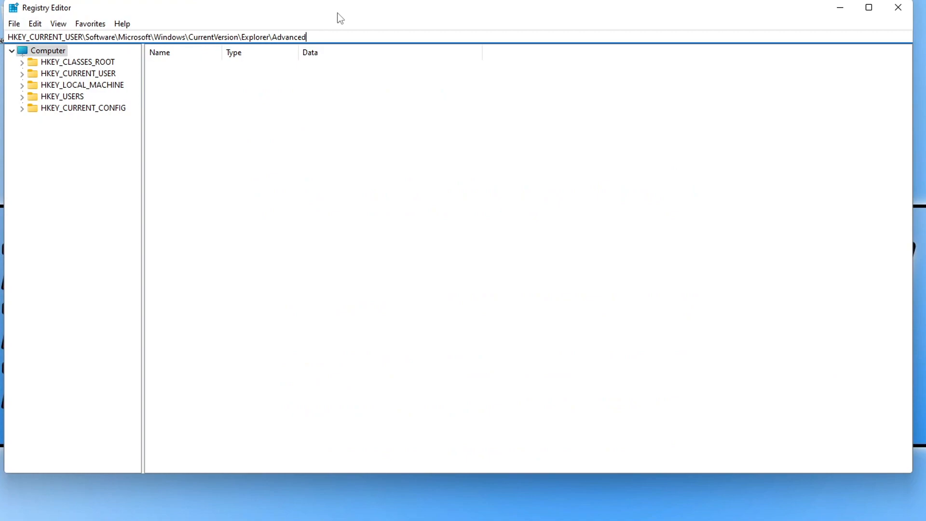
key("Return")
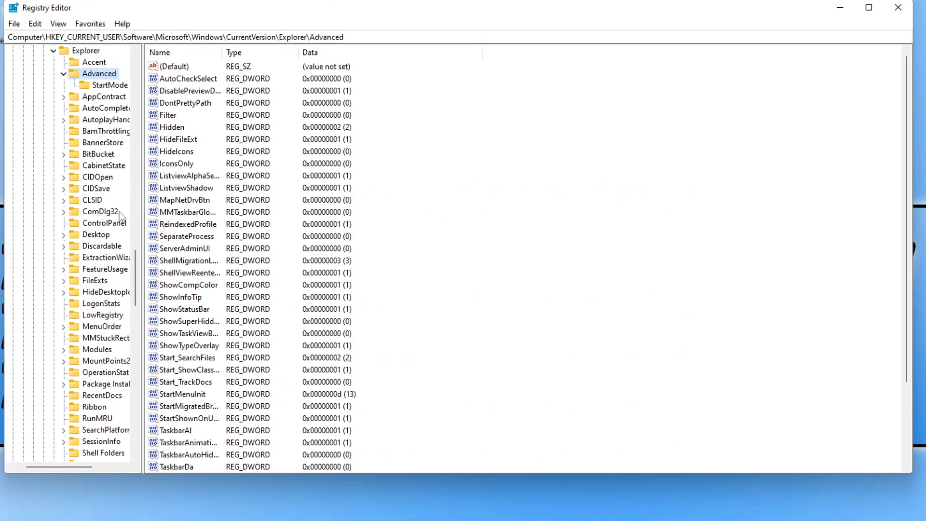
scroll(100, 251, "up", 8)
scroll(100, 251, "up", 20)
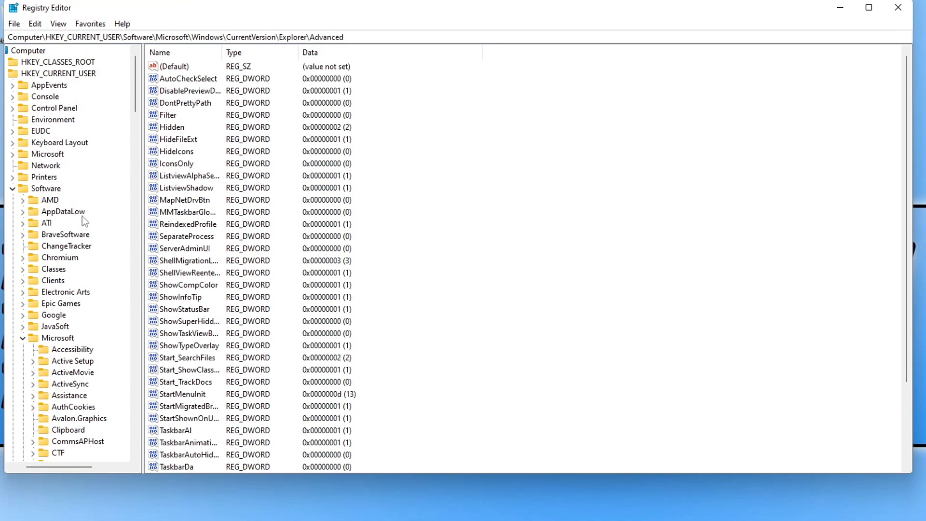
left_click_drag(76, 467, 66, 467)
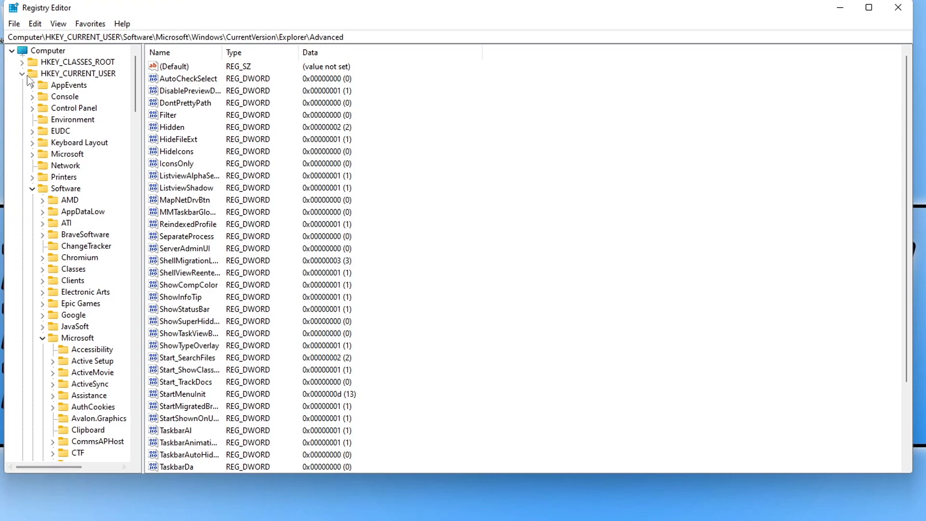
scroll(82, 338, "down", 20)
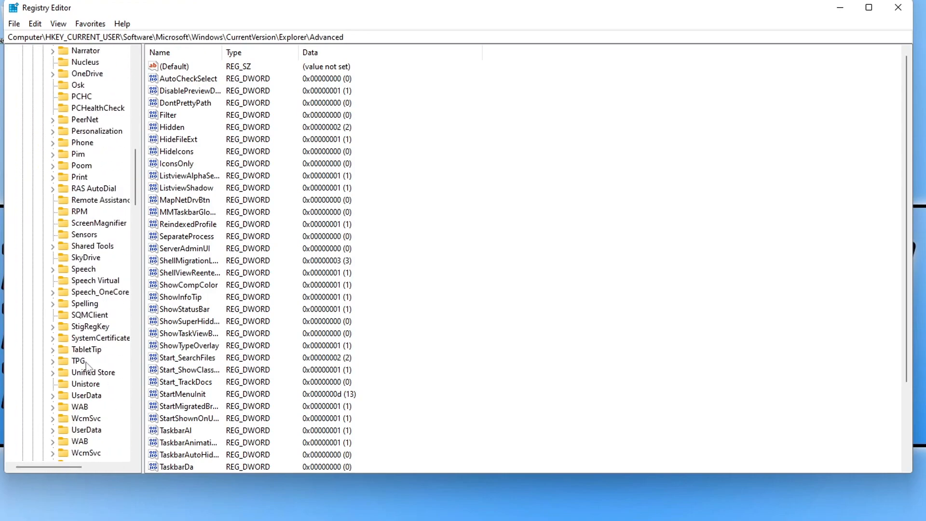
scroll(93, 370, "down", 3)
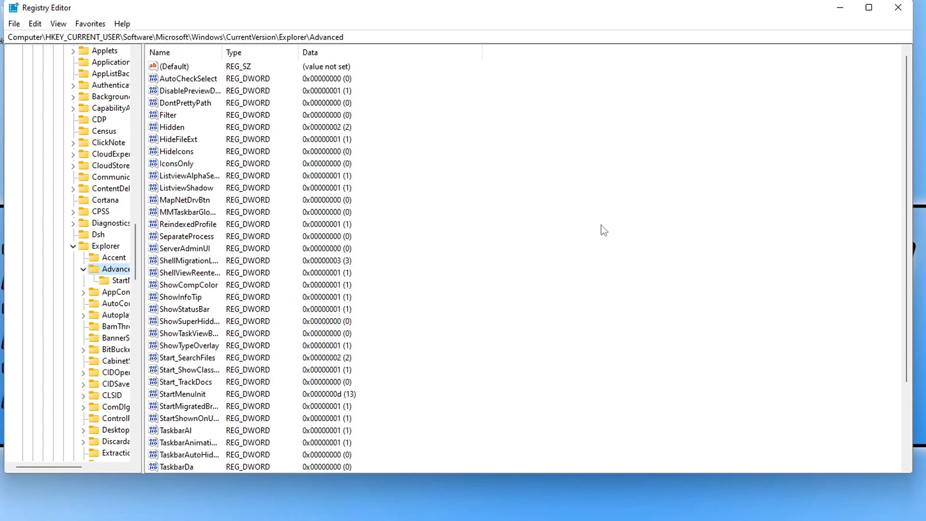
Create a DWORD (32-bit) value named TaskbarSi in the Advanced key
right_click(483, 191)
mouse_move(530, 193)
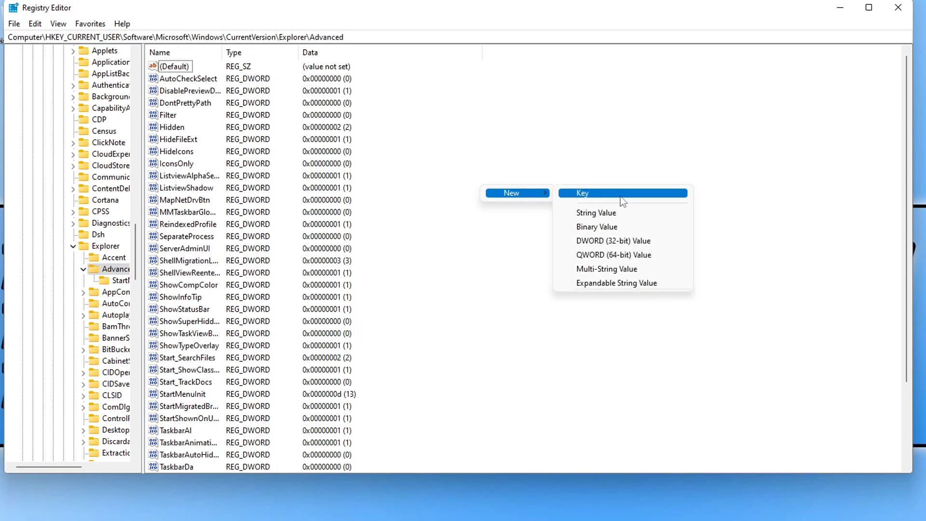
left_click(650, 241)
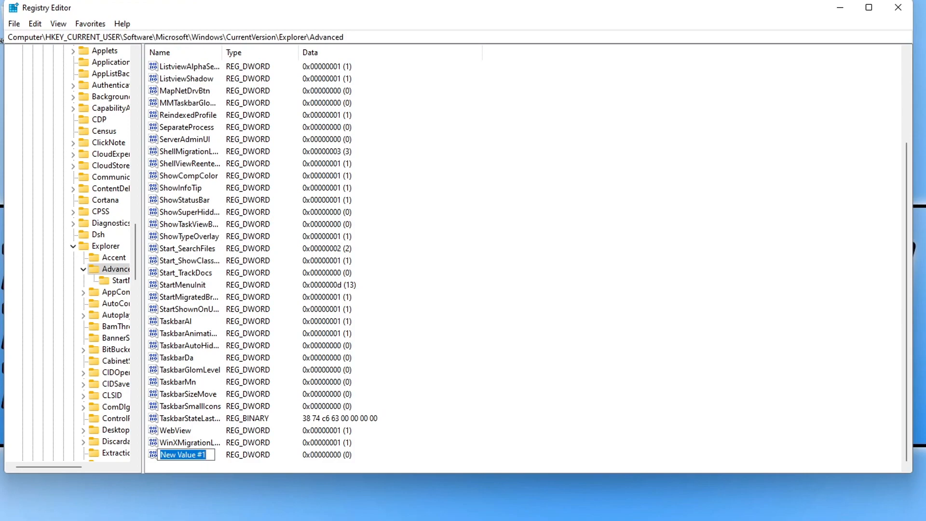
type("TaskbarSi")
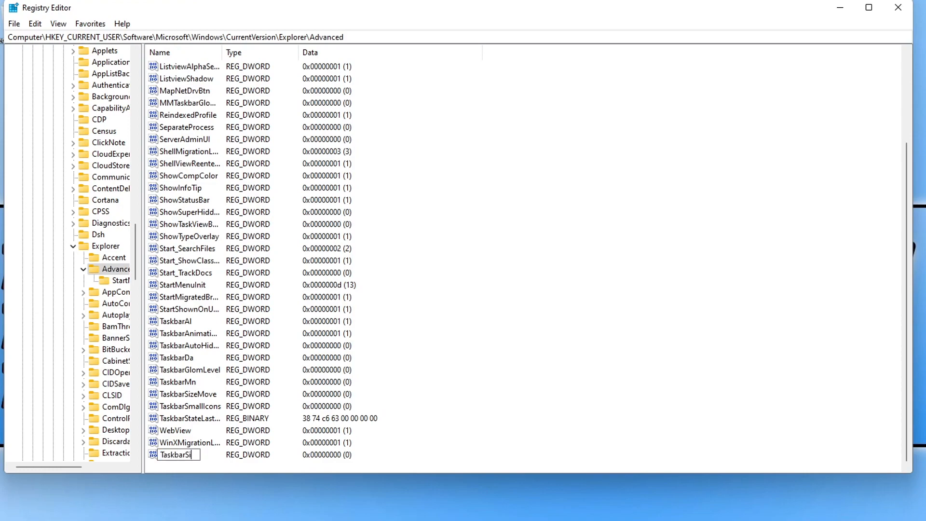
key("Return")
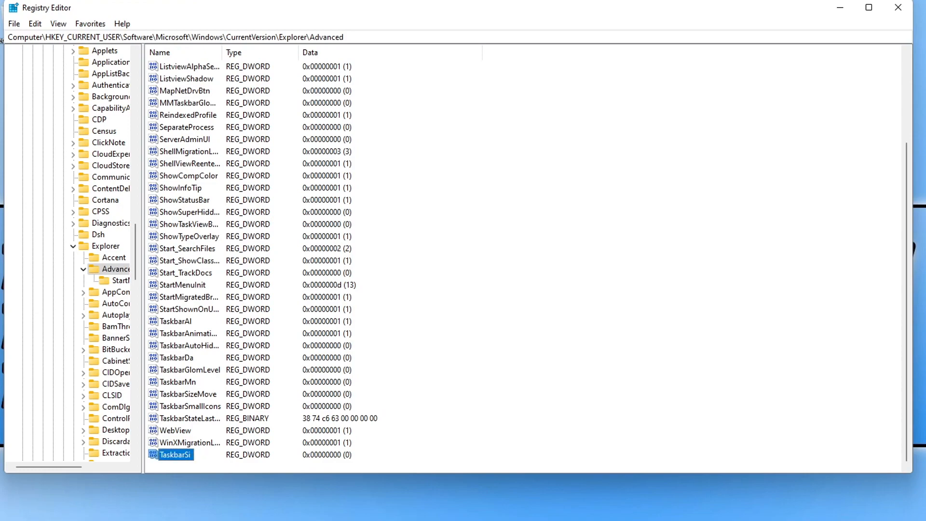
Set the value data of TaskbarSi to 2
right_click(188, 457)
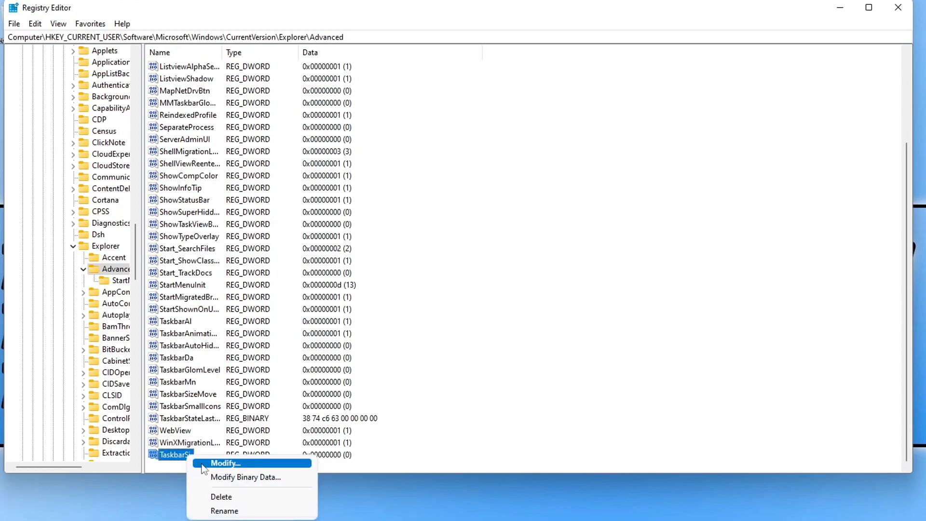
left_click(202, 465)
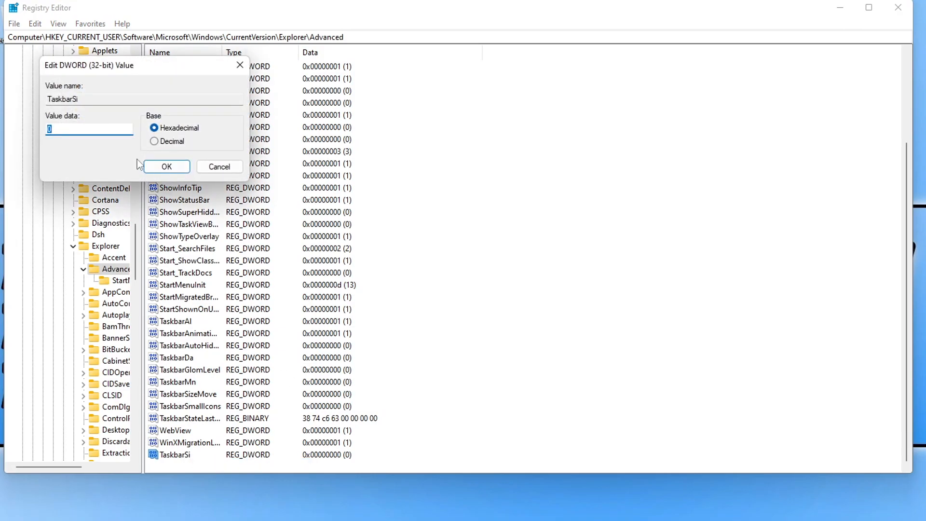
type("2")
left_click(164, 169)
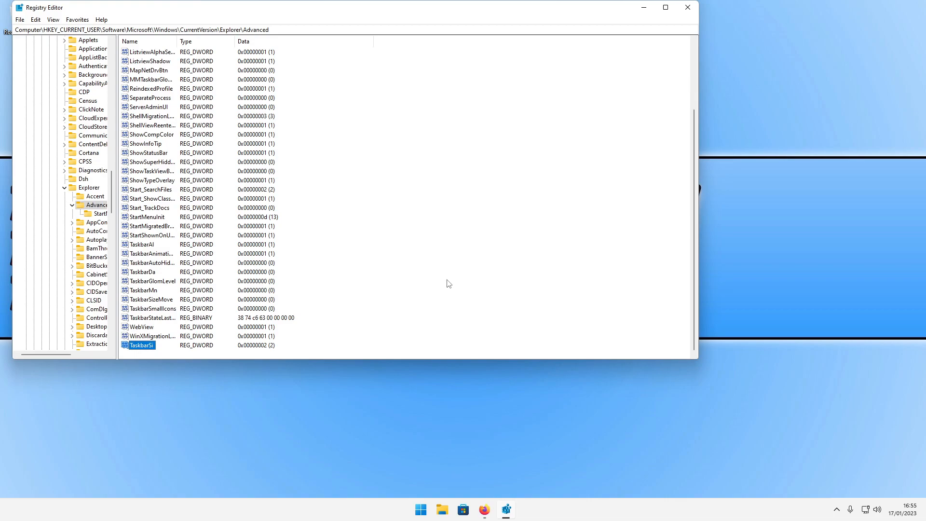
With a File Explorer window open, restart Windows Explorer from Task Manager, and close Registry Editor and Task Manager
left_click(442, 509)
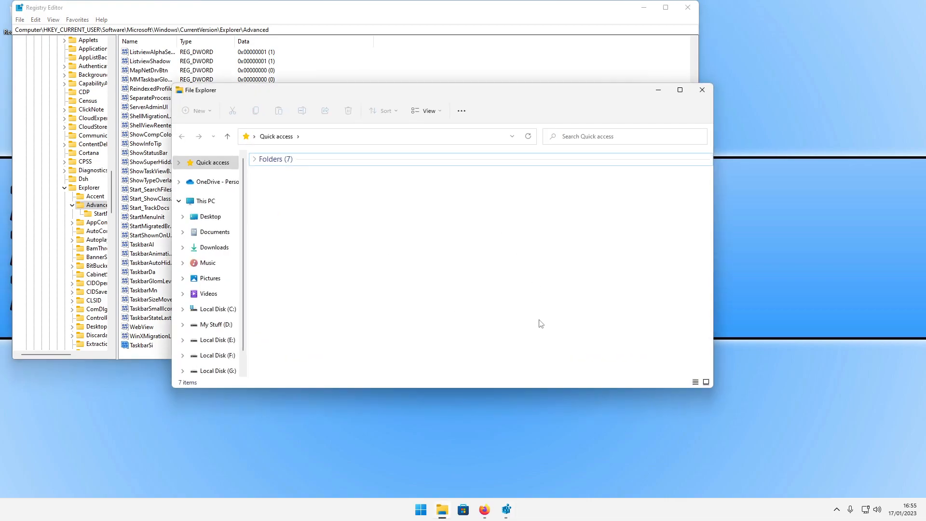
right_click(420, 509)
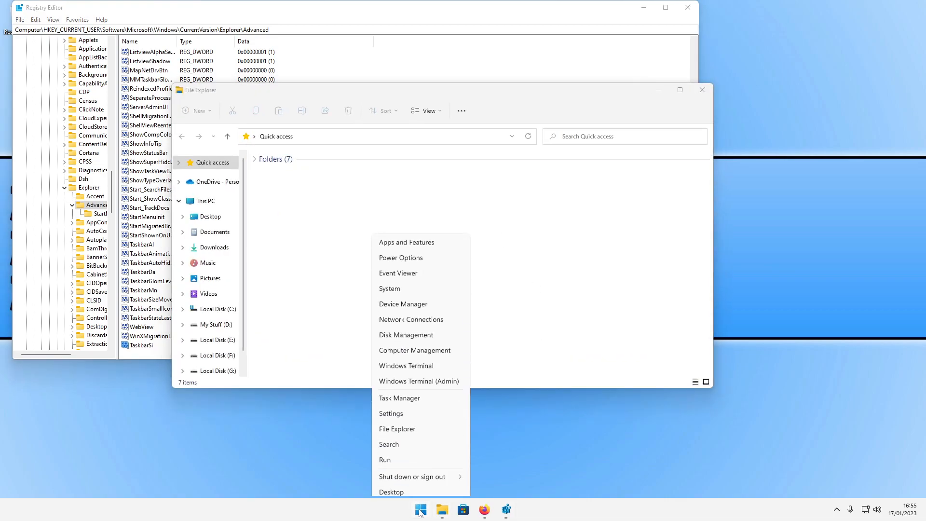
left_click(401, 392)
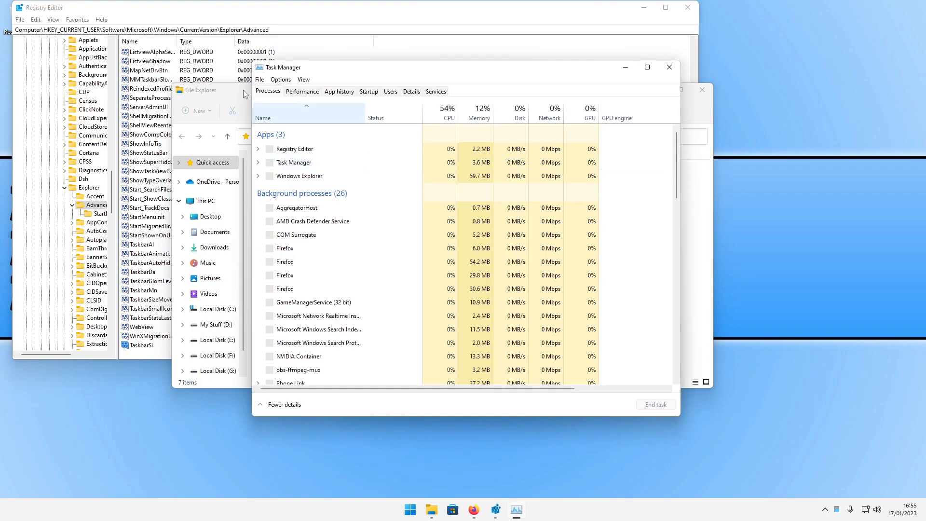
left_click(345, 190)
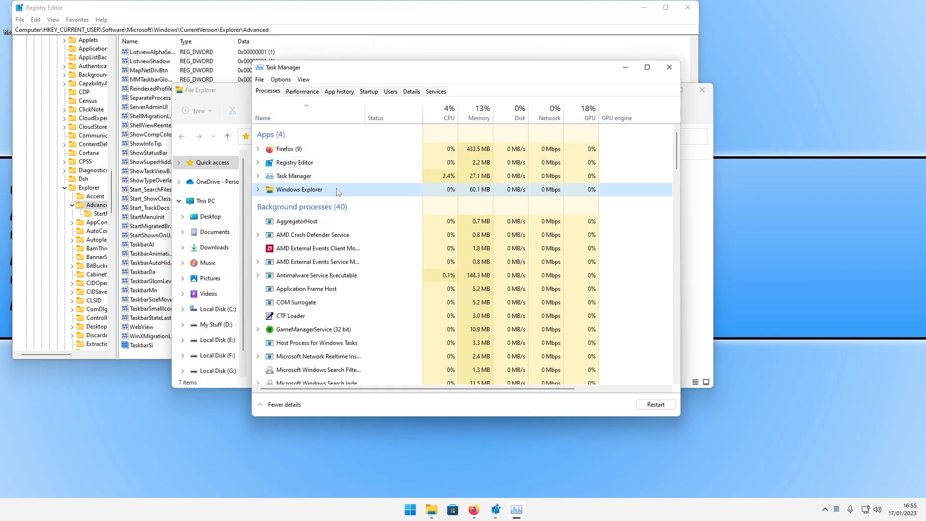
left_click(661, 406)
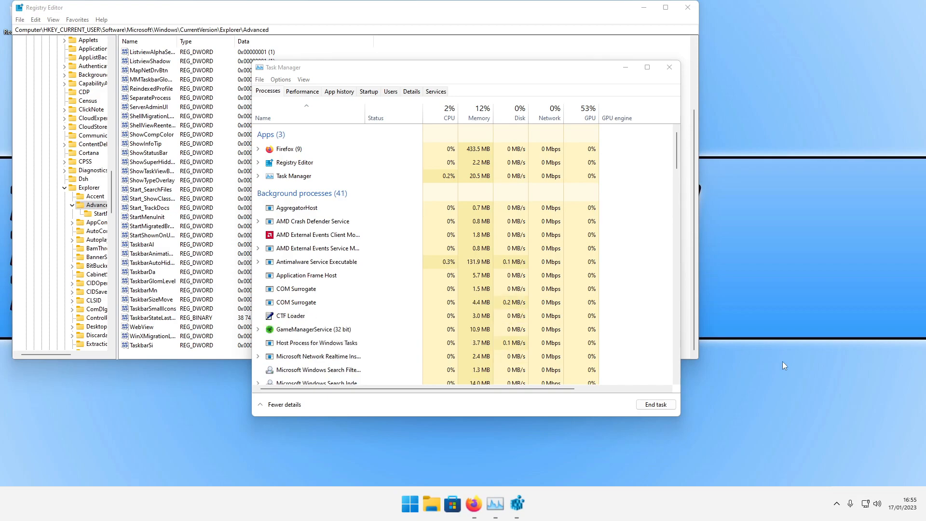
left_click(687, 7)
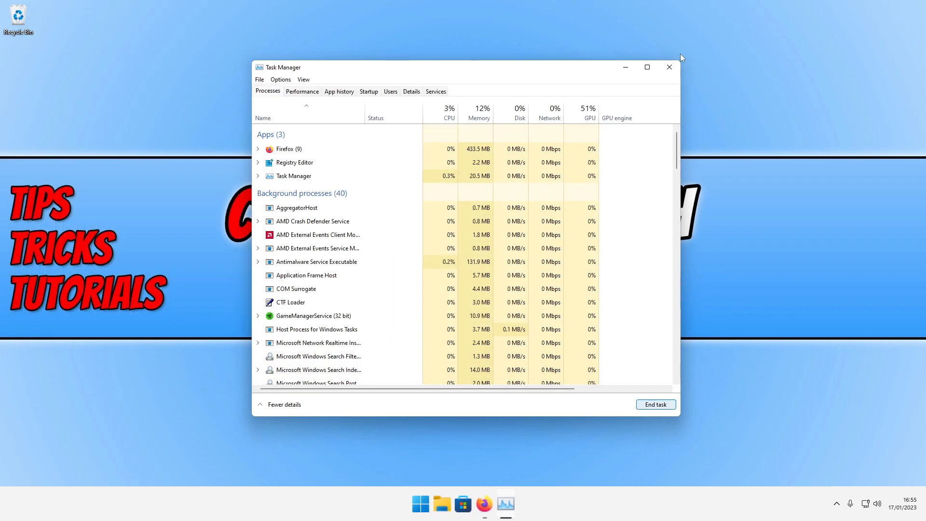
left_click(669, 66)
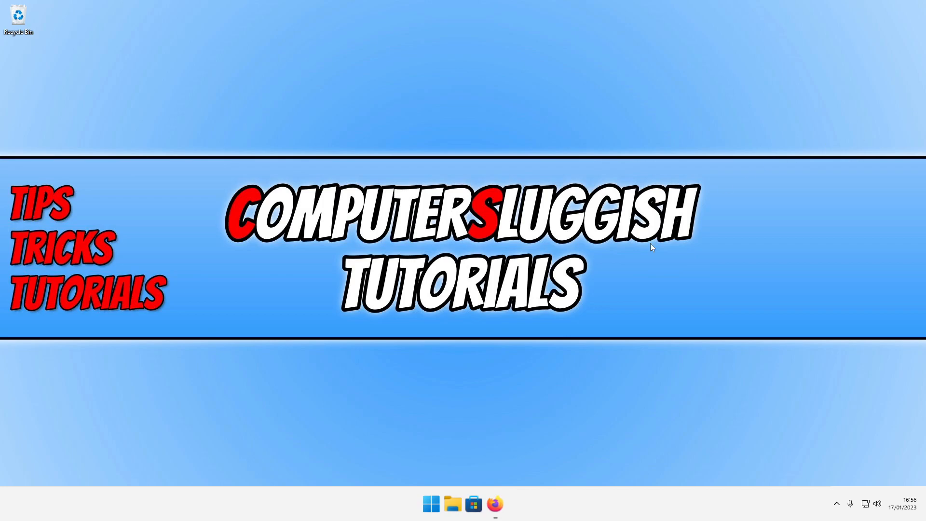
Open the Microsoft Store, search for "translucenttb" and open the TranslucentTB app page
left_click(434, 503)
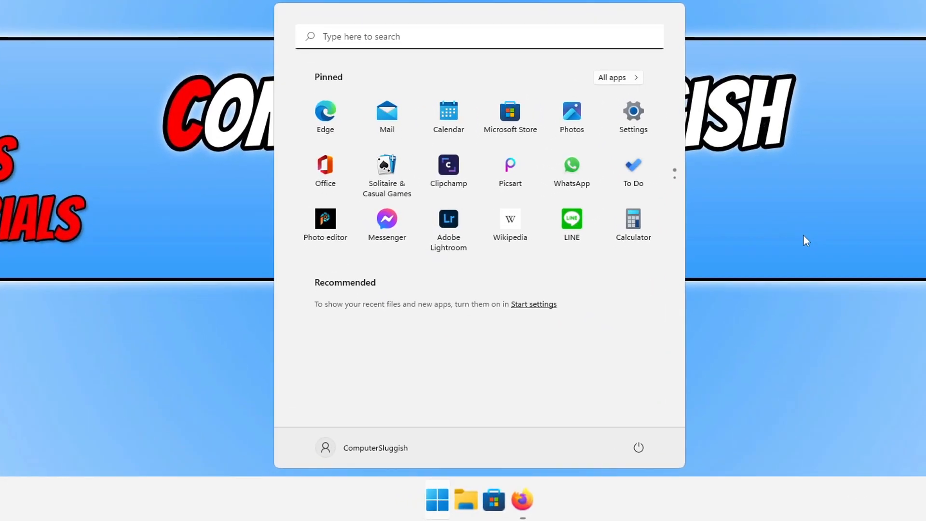
type("store")
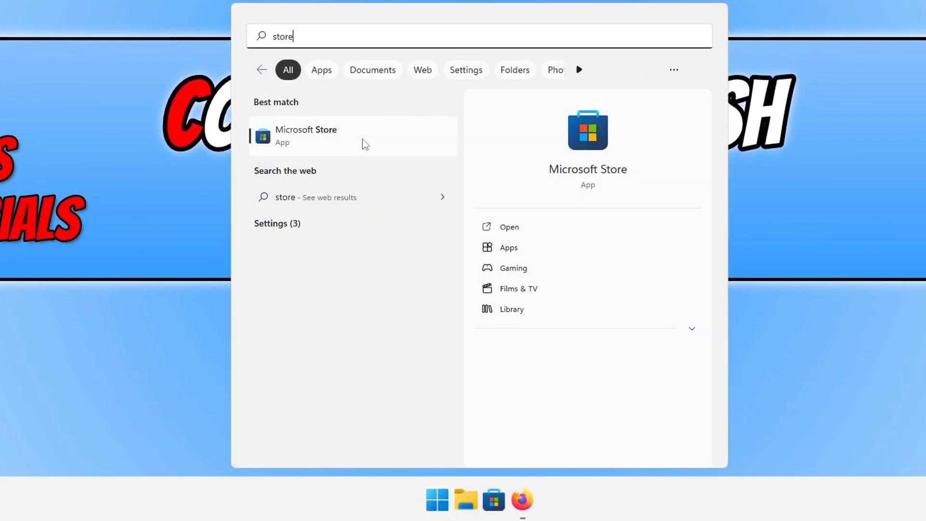
left_click(365, 144)
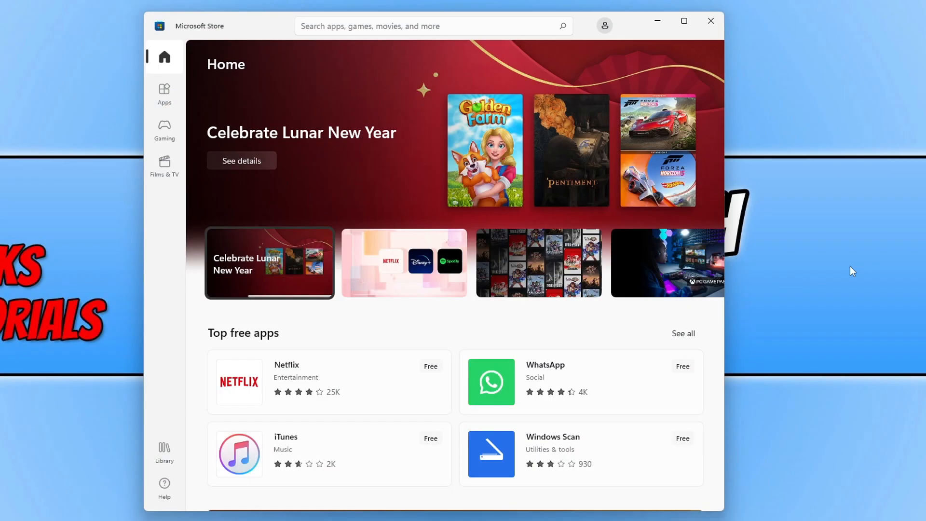
left_click(363, 18)
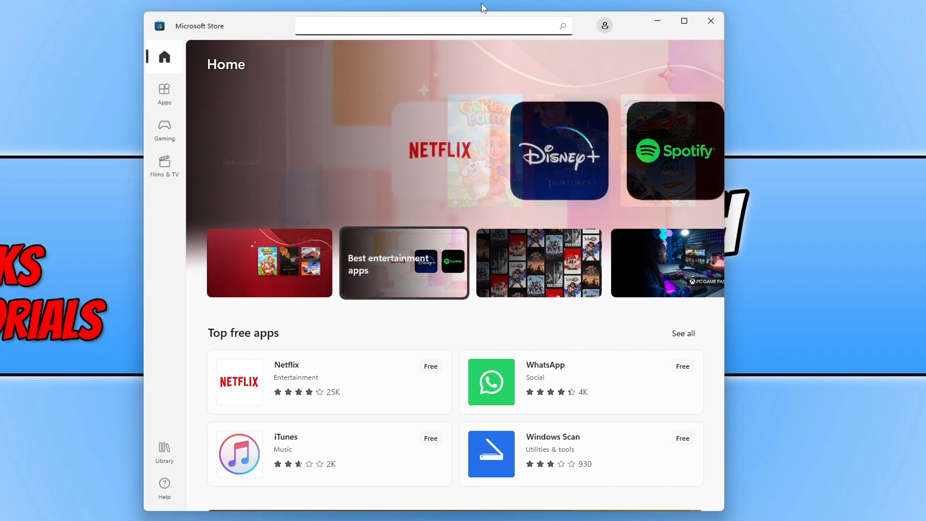
type("translucenttb")
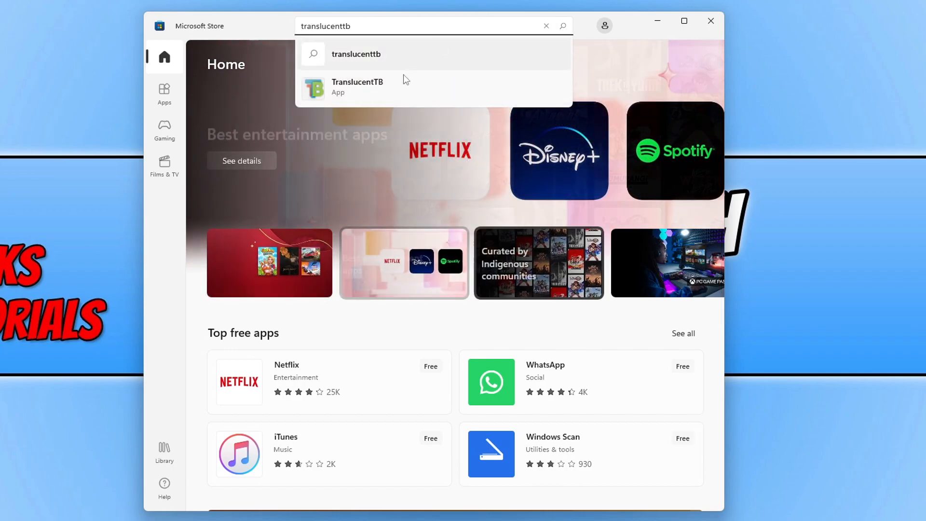
left_click(398, 92)
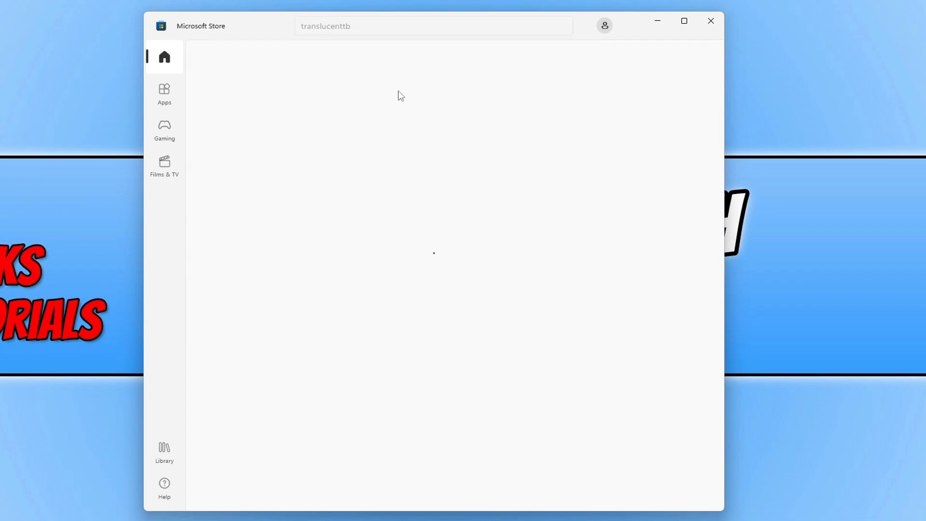
Install TranslucentTB, launch it and continue past its welcome window
left_click(659, 62)
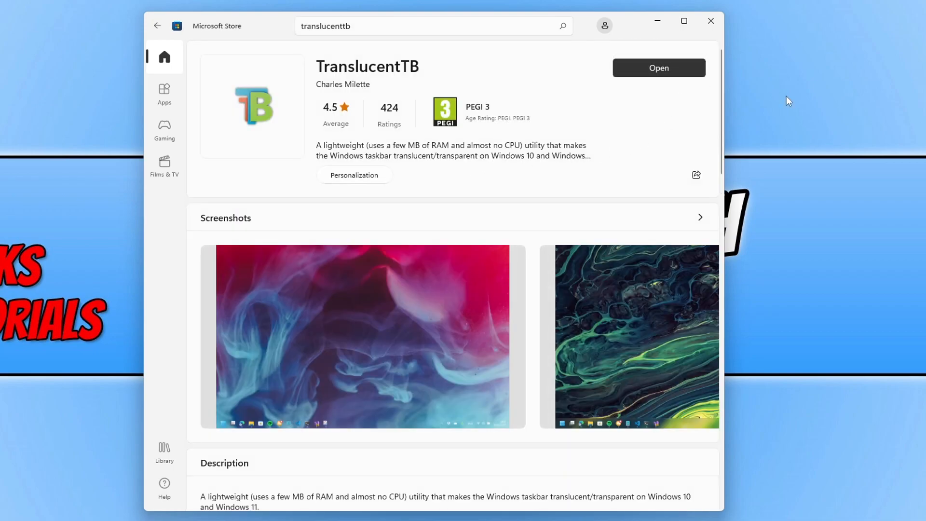
left_click(667, 64)
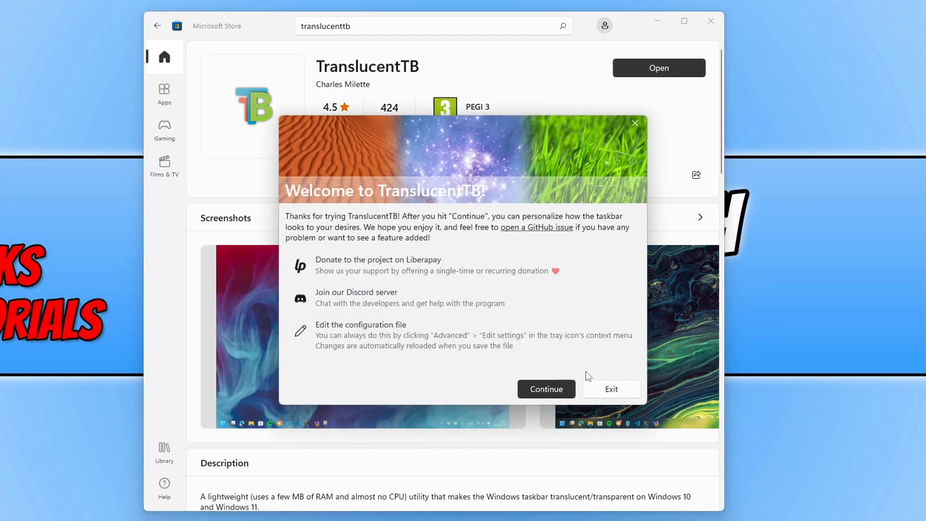
left_click(533, 392)
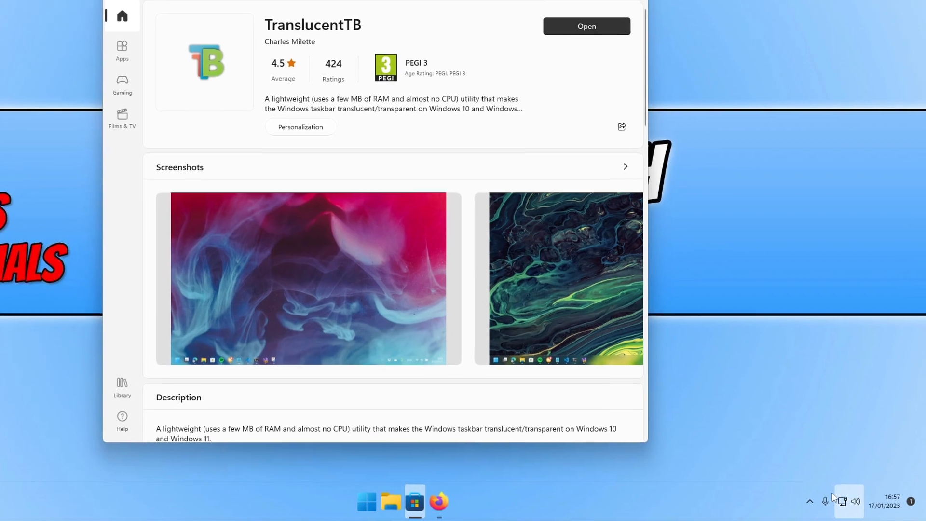
Place the TranslucentTB icon among the always-visible tray icons and enable the taskbar border for the Desktop state
left_click(824, 505)
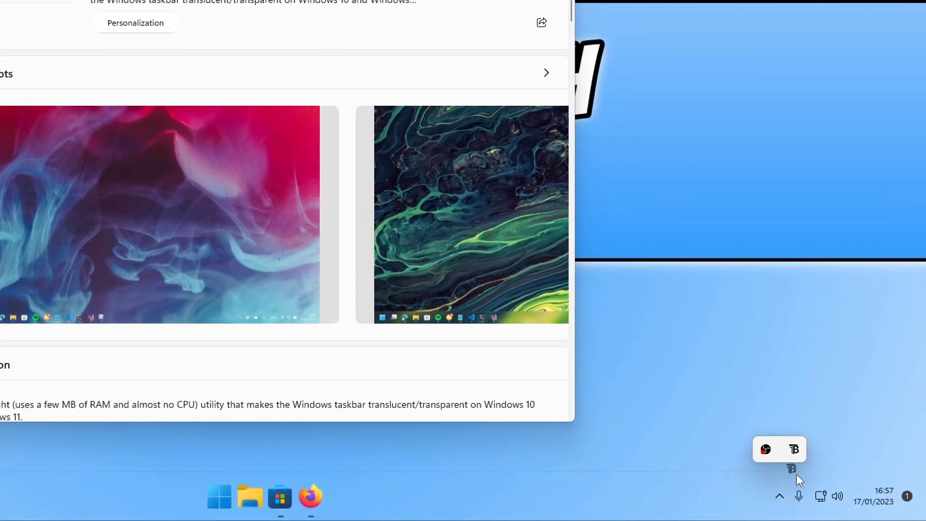
left_click_drag(797, 474, 791, 502)
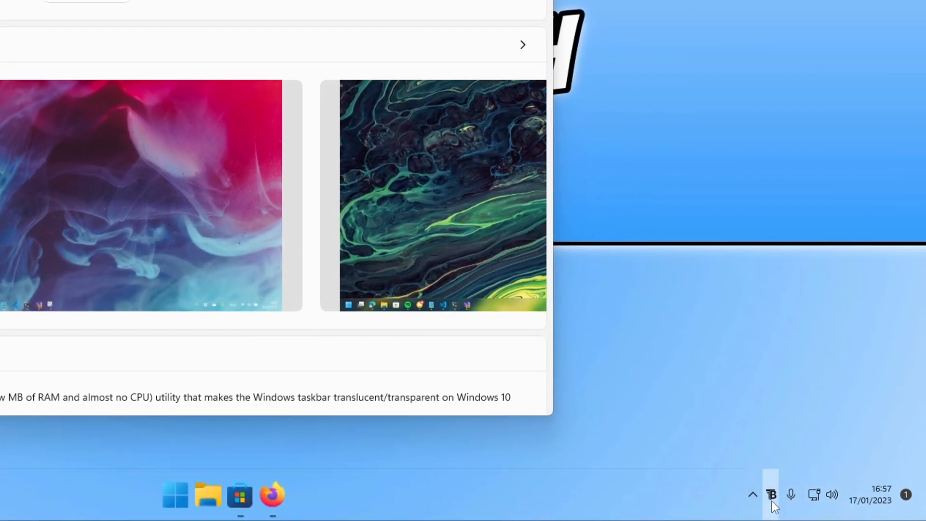
right_click(771, 499)
mouse_move(684, 246)
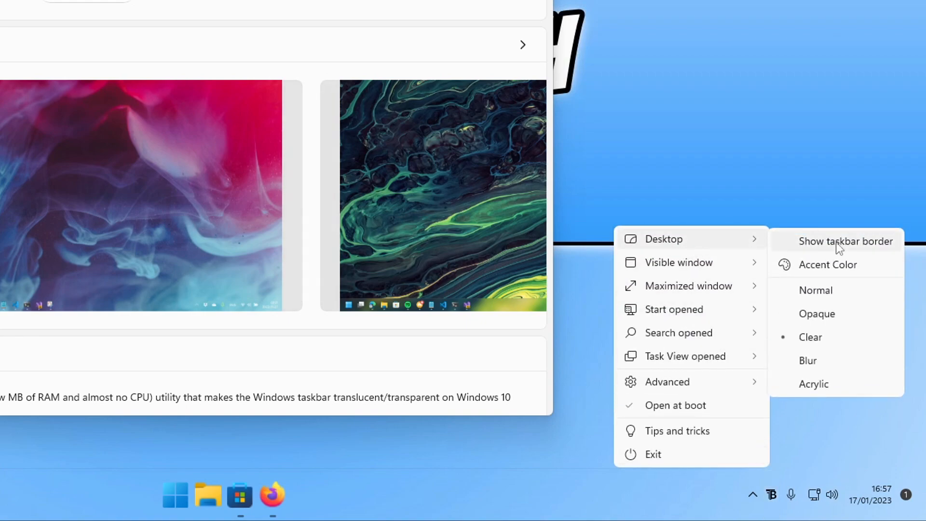
left_click(839, 244)
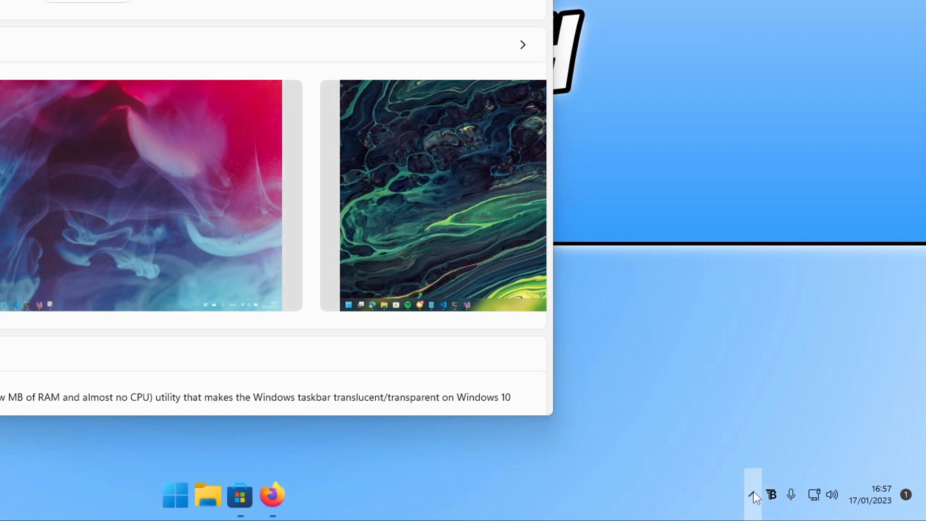
Set TranslucentTB's Desktop taskbar style to Clear, and move its icon back into the hidden tray icons
right_click(770, 497)
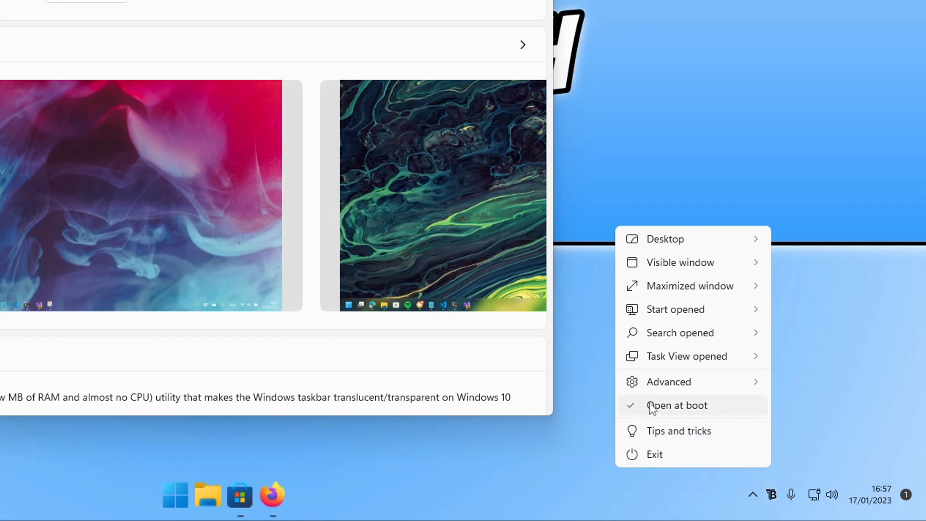
left_click(864, 272)
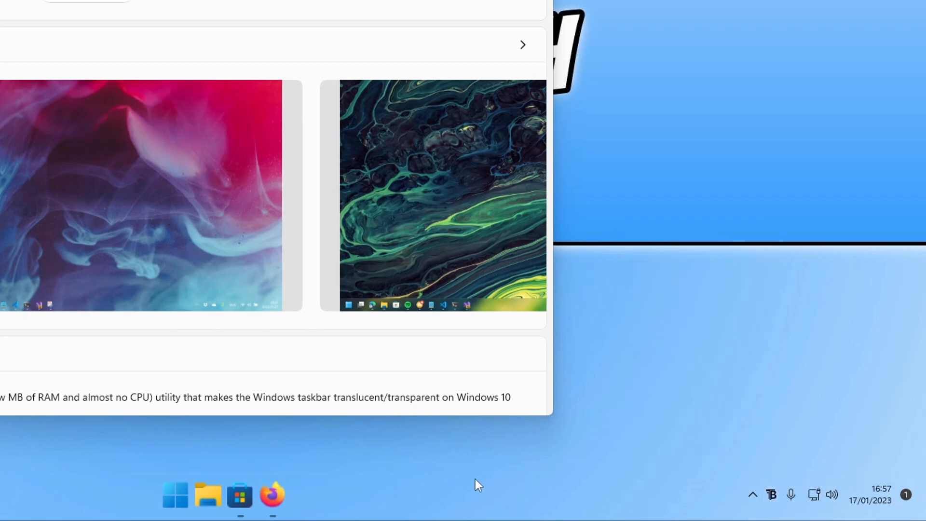
left_click(769, 499)
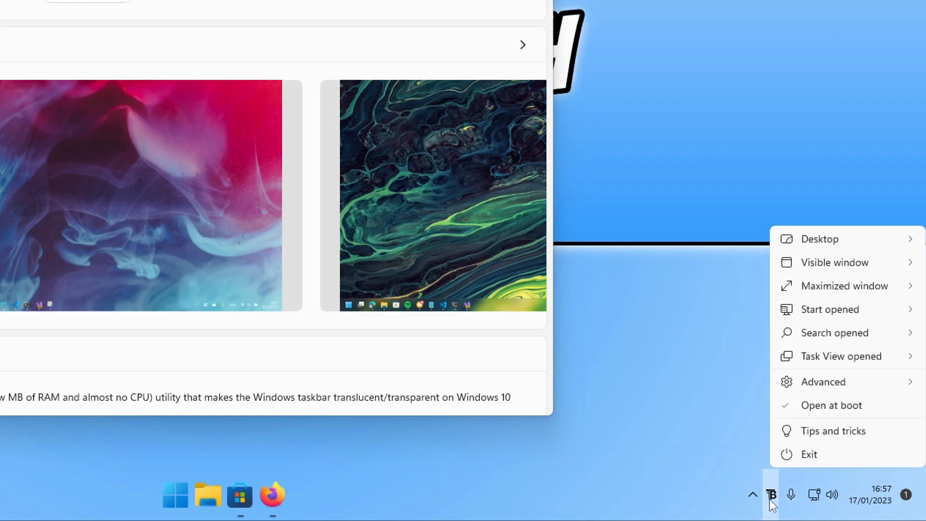
mouse_move(833, 245)
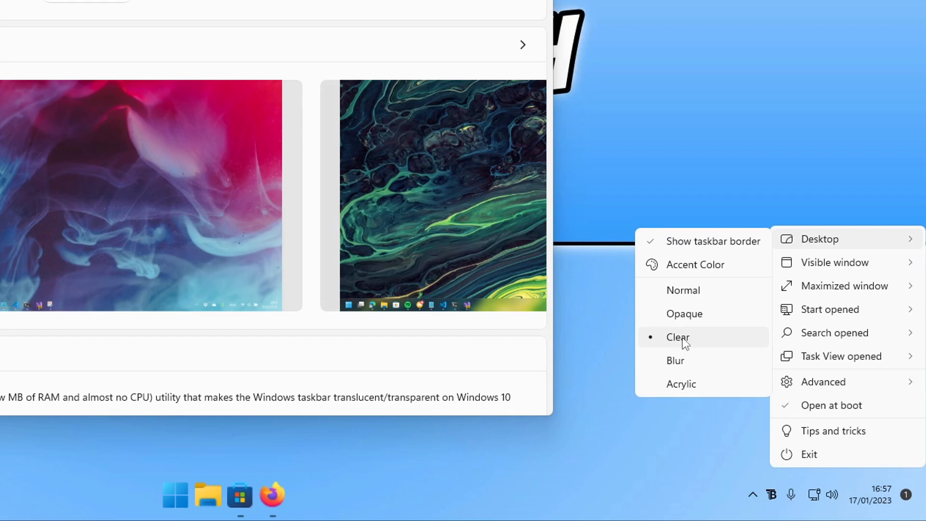
left_click(712, 340)
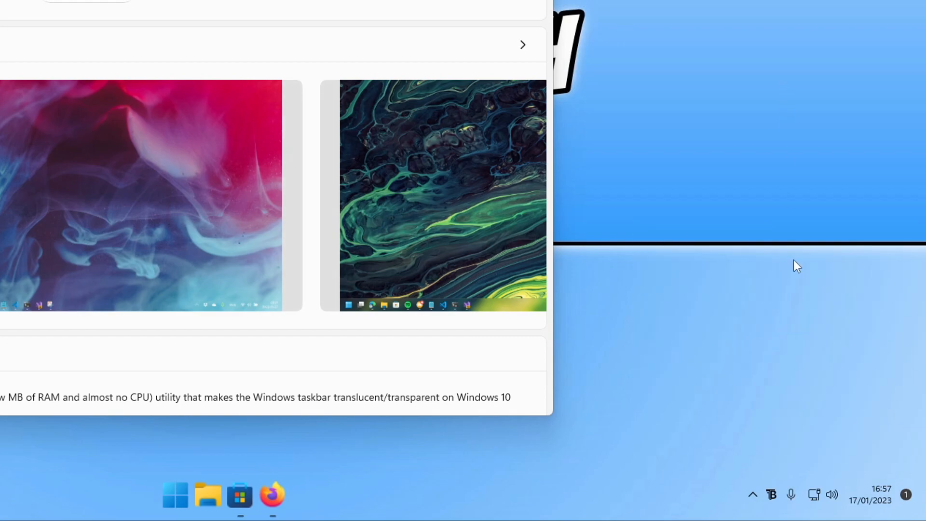
left_click(752, 495)
left_click_drag(769, 494, 760, 450)
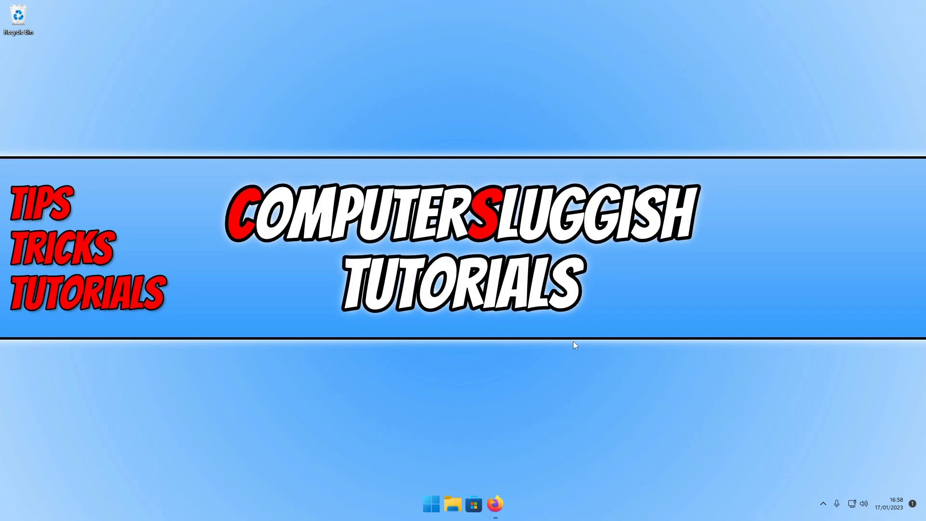
Switch to Firefox and open the Rainmeter website in a new tab from the guide's Rainmeter installation section
left_click(504, 494)
scroll(446, 245, "down", 10)
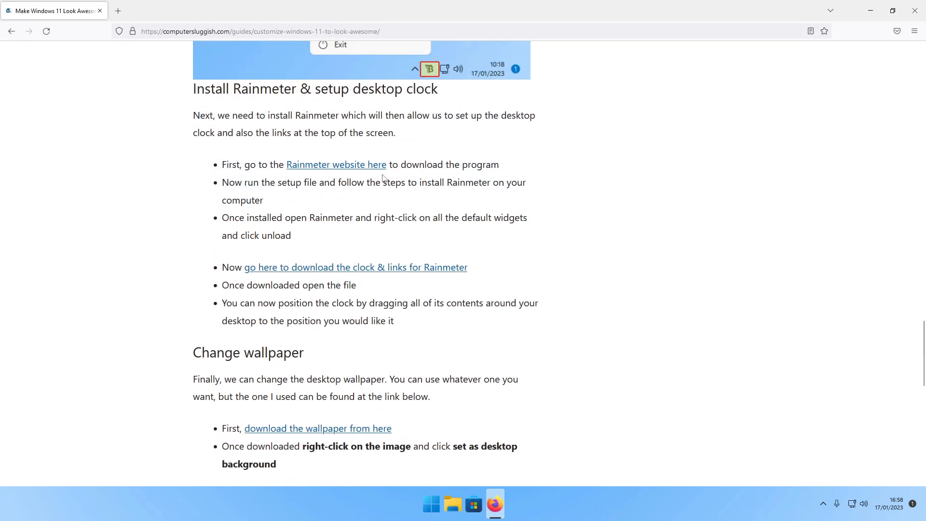
middle_click(295, 168)
left_click(116, 13)
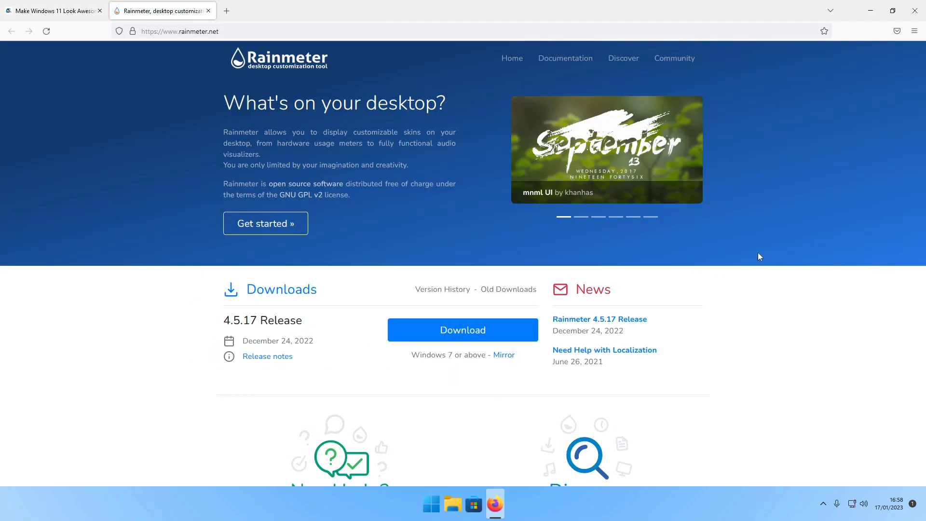
Download Rainmeter 4.5.17 and complete its standard 64-bit installation in English, with launch on startup and Run Rainmeter enabled
left_click(484, 330)
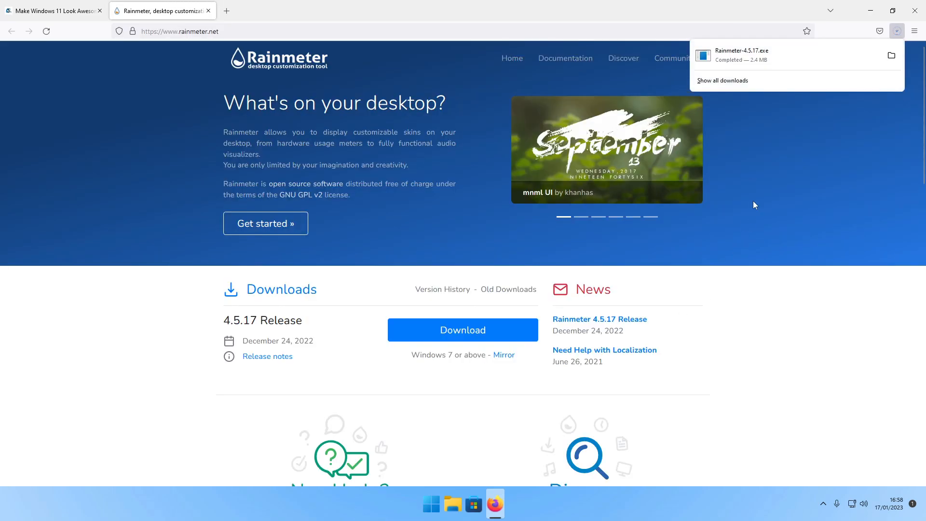
left_click(821, 50)
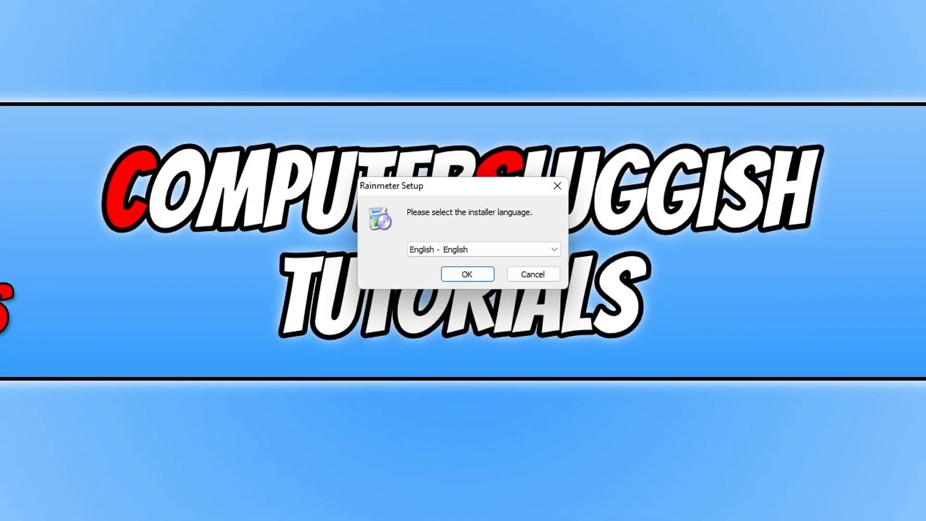
left_click(475, 275)
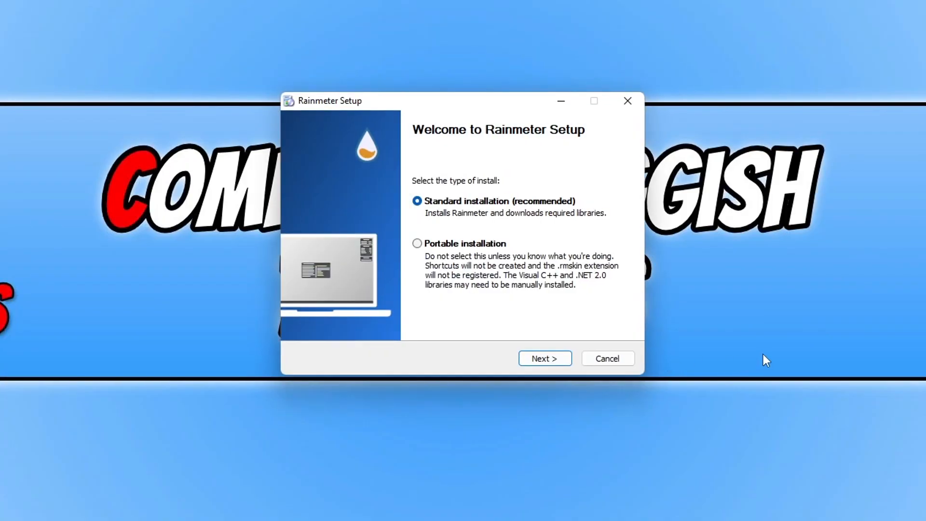
left_click(546, 358)
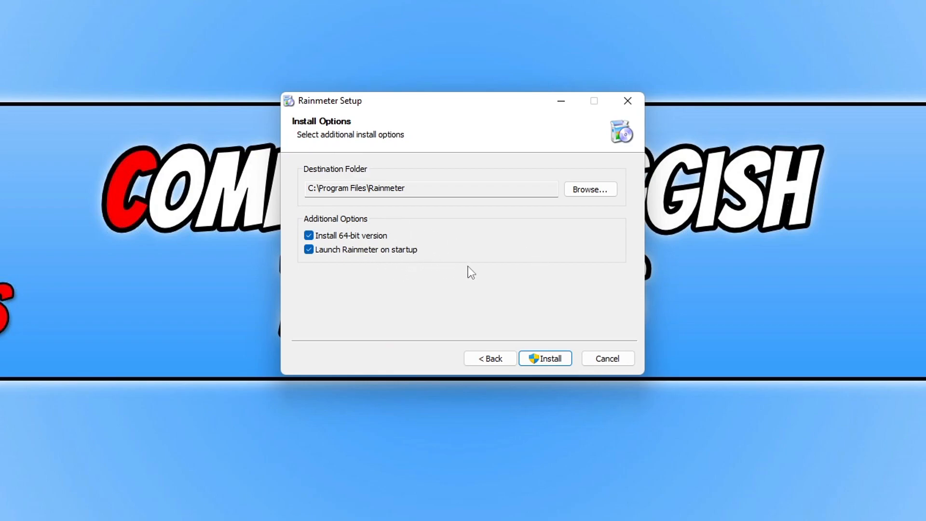
left_click(557, 359)
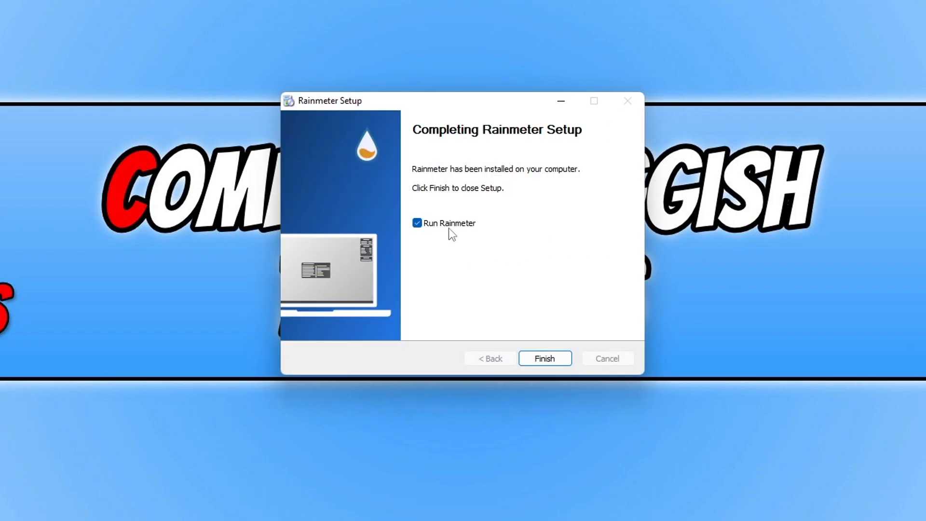
left_click(565, 358)
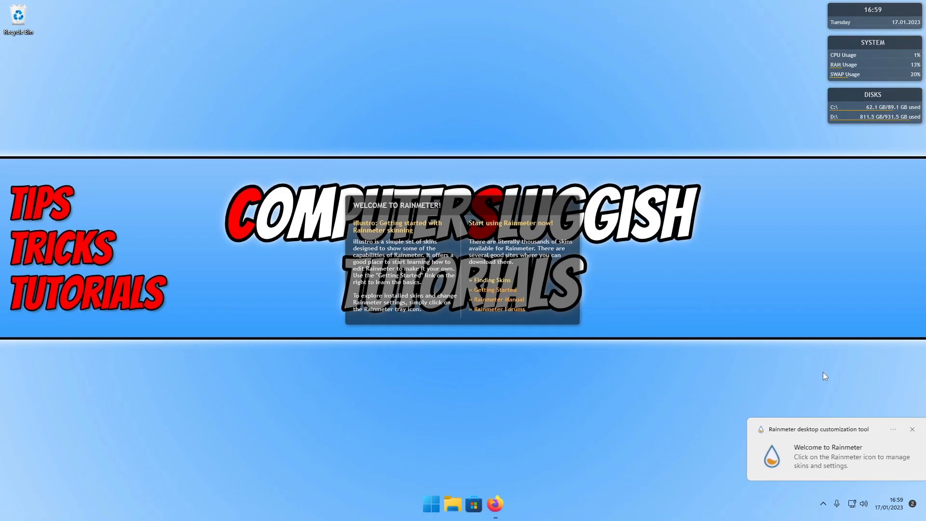
Unload Rainmeter's default illustro Welcome and Clock skins by deselecting their active variants, Welcome.ini and Clock.ini
right_click(452, 208)
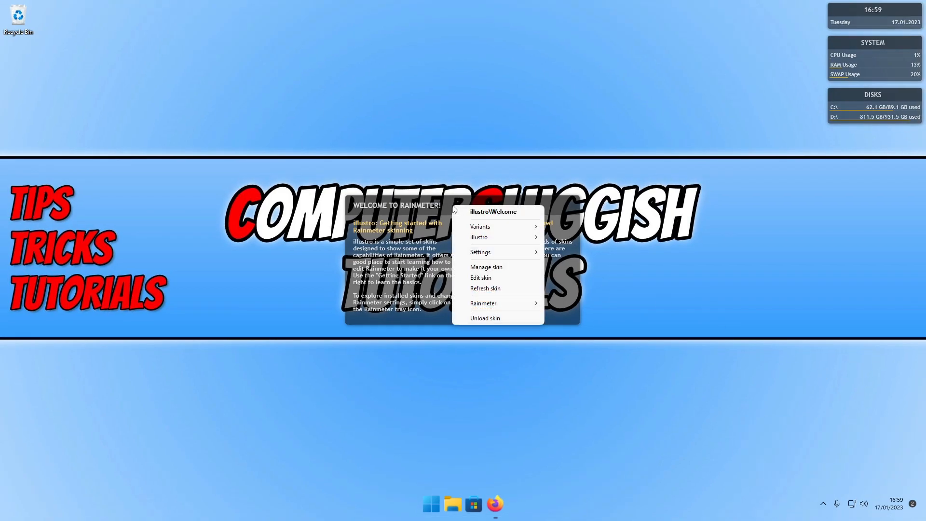
mouse_move(489, 232)
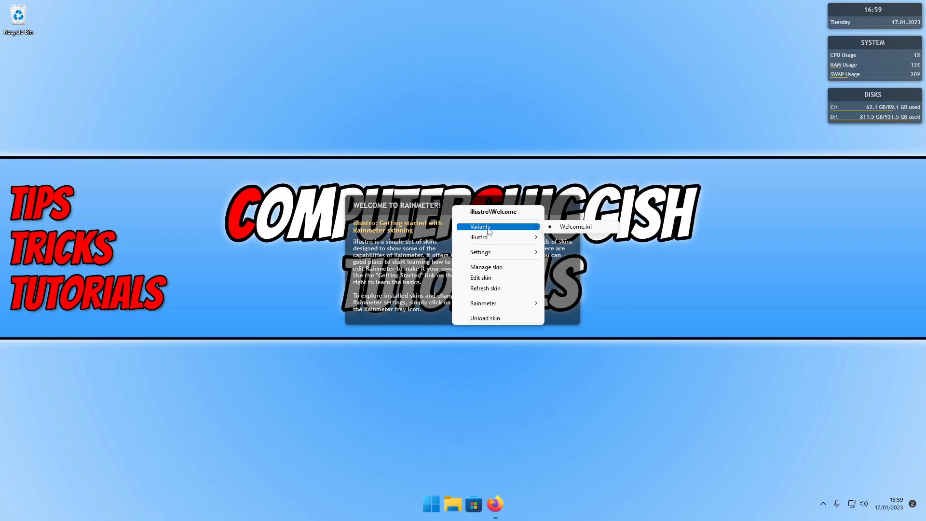
left_click(590, 227)
right_click(840, 13)
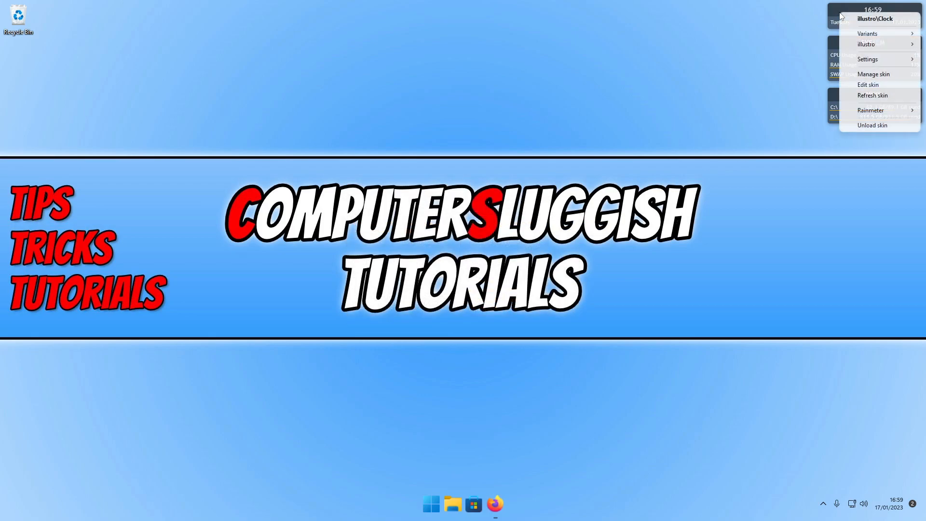
mouse_move(861, 35)
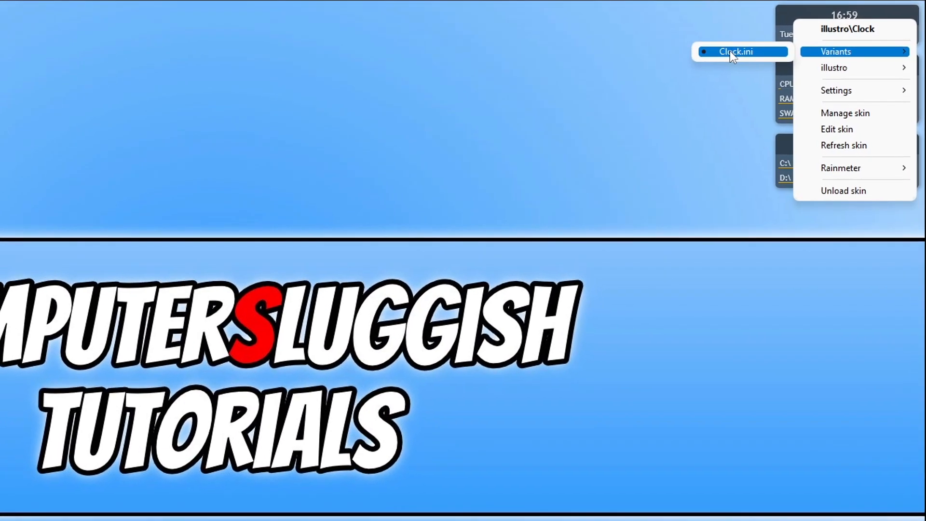
left_click(730, 50)
Unload the illustro System and Disk skins by deselecting their active variants, System.ini and 2 Disks.ini
right_click(796, 72)
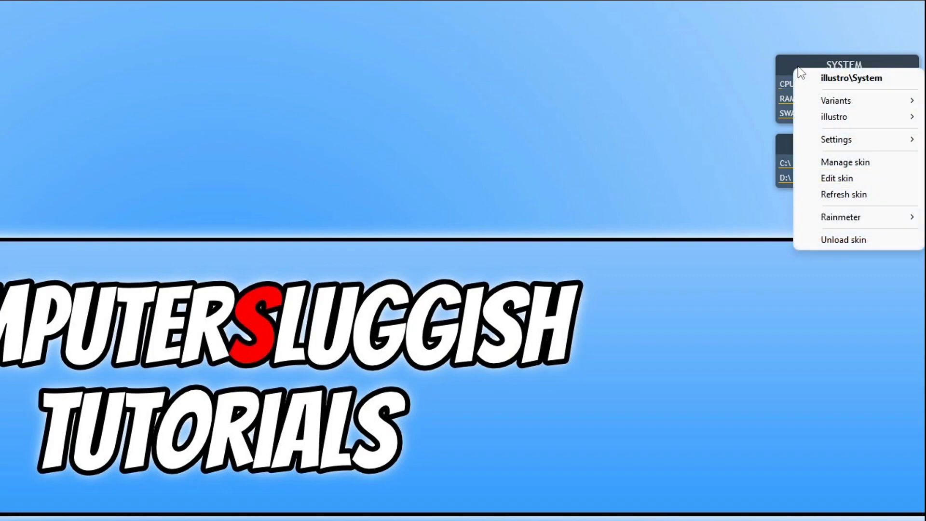
mouse_move(866, 99)
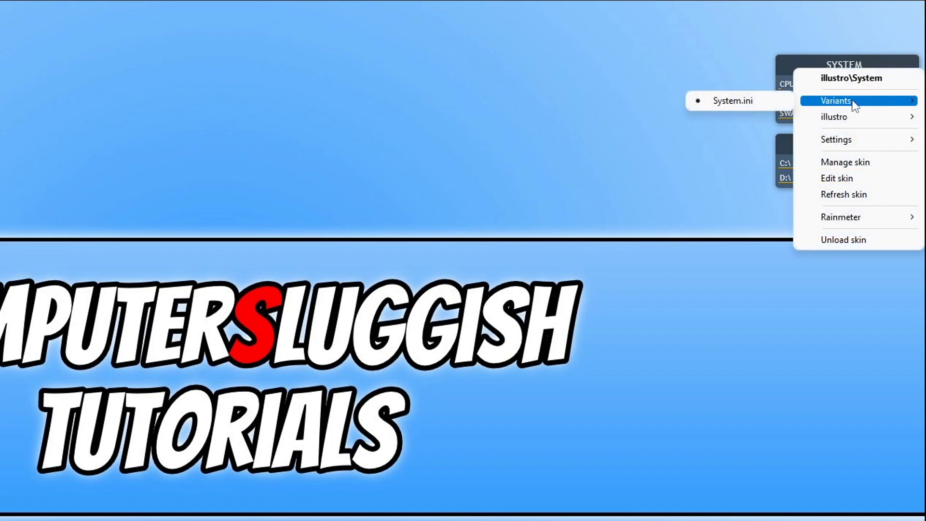
left_click(738, 103)
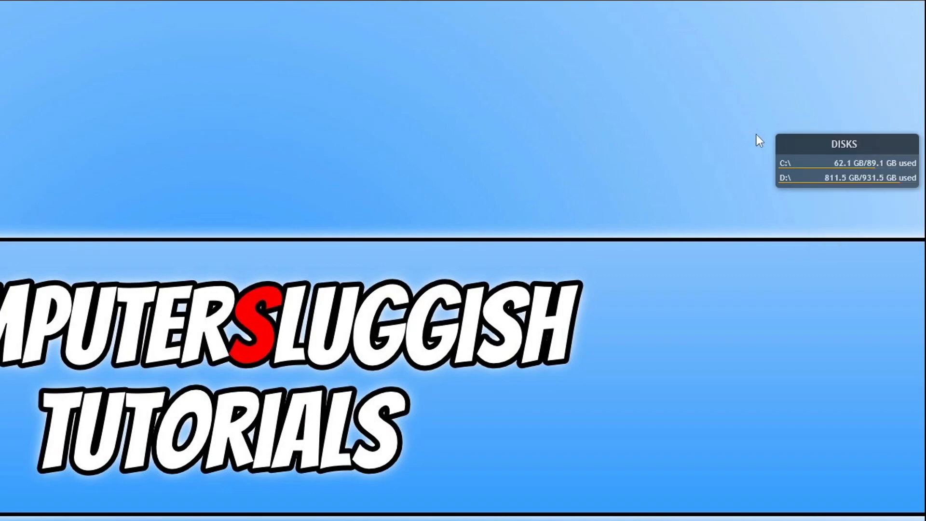
right_click(790, 143)
mouse_move(828, 177)
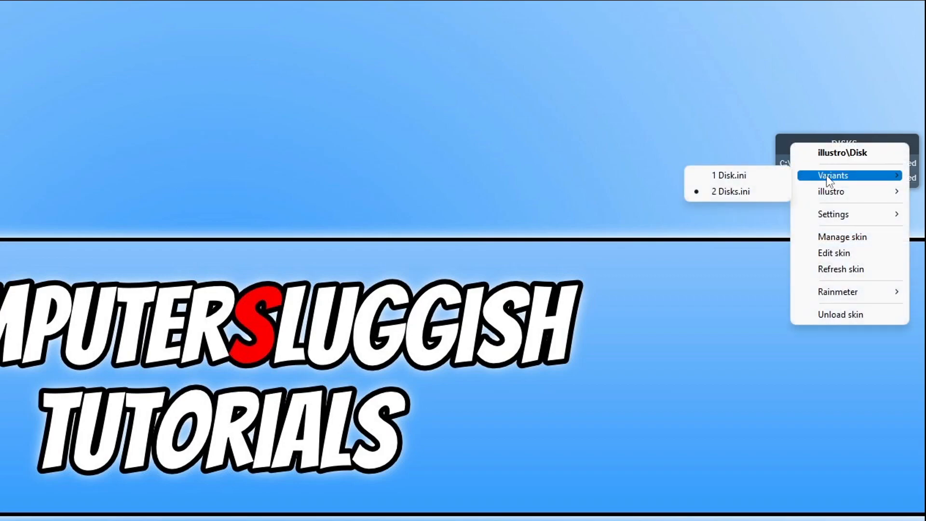
left_click(745, 191)
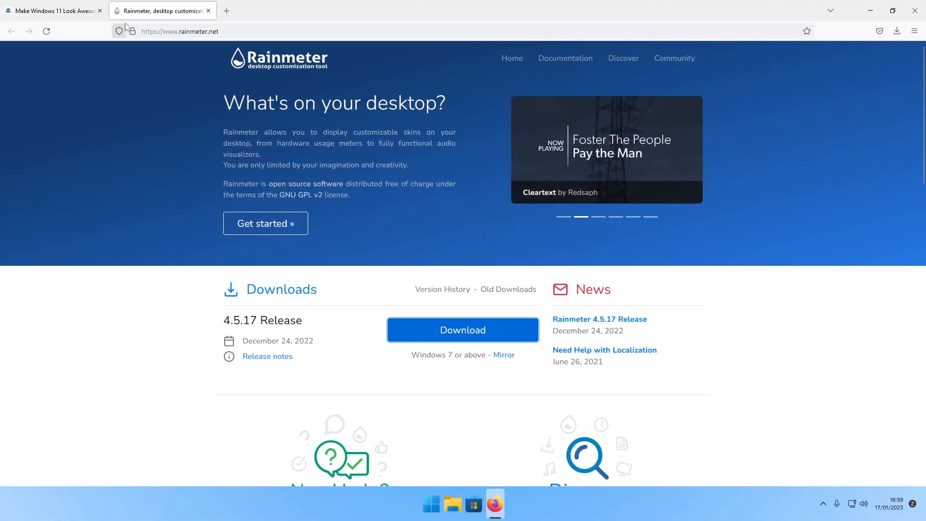
In Firefox, close the Rainmeter site and download the Bluesh skin from the guide's clock and links page on DeviantArt
key("ctrl+w")
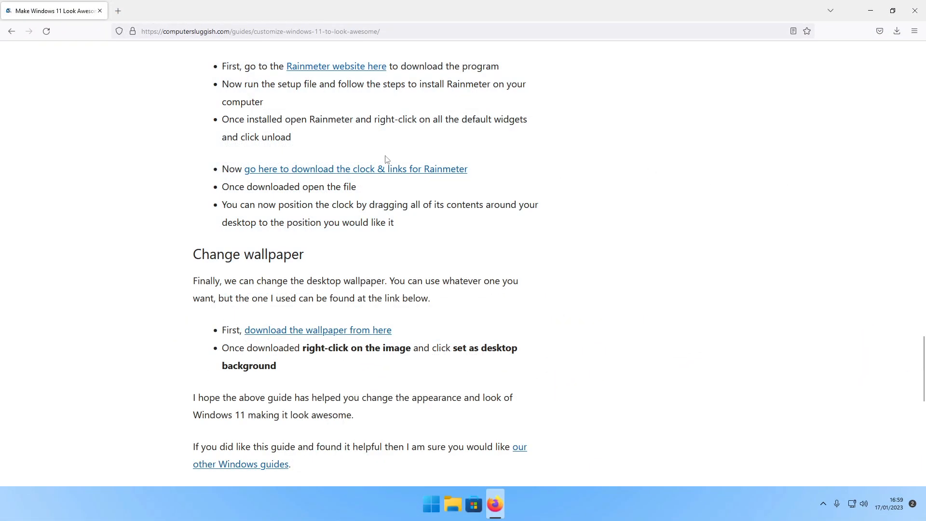
middle_click(420, 175)
left_click(139, 9)
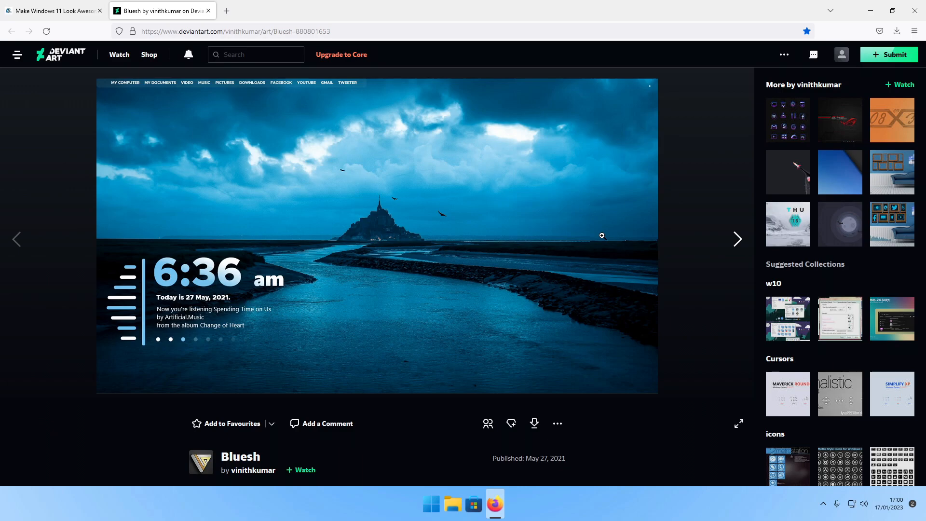
left_click(534, 424)
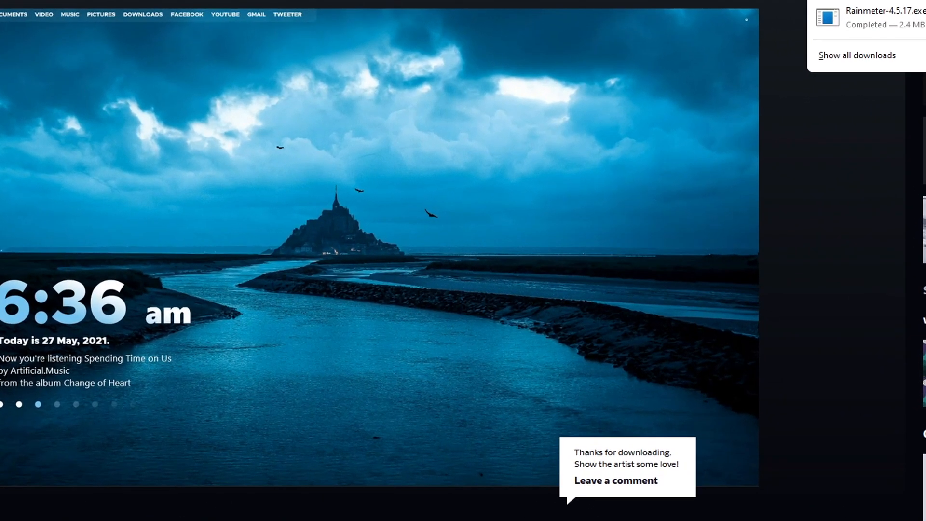
Install the Bluesh skin from the Downloads folder with its included layout applied, and minimize File Explorer
left_click(452, 504)
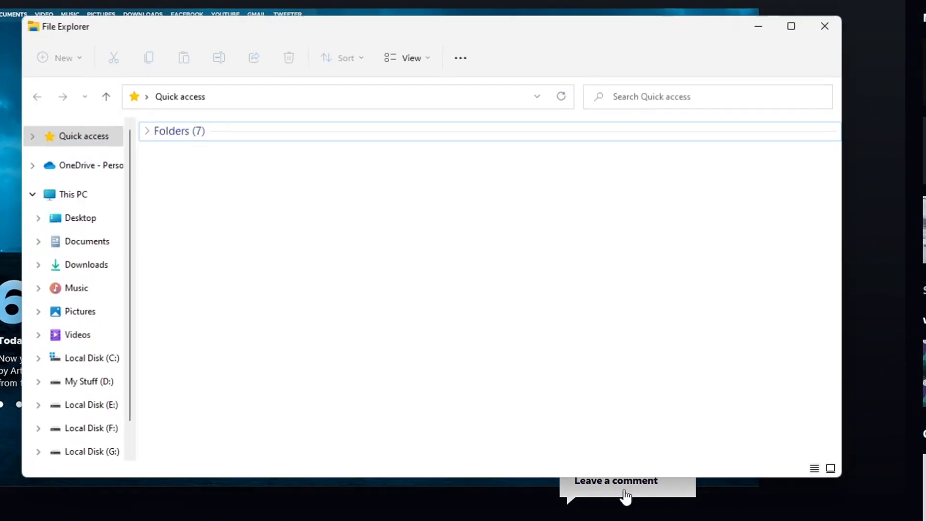
left_click(93, 264)
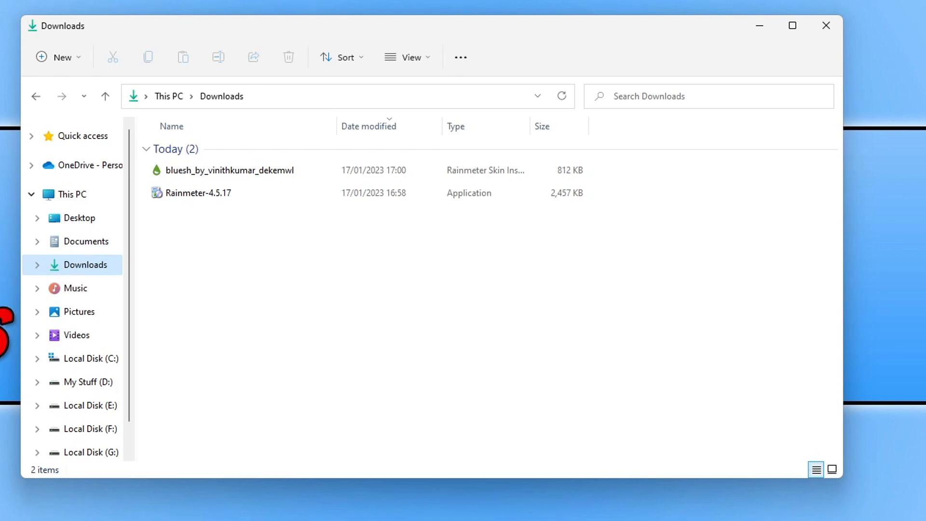
double_click(230, 169)
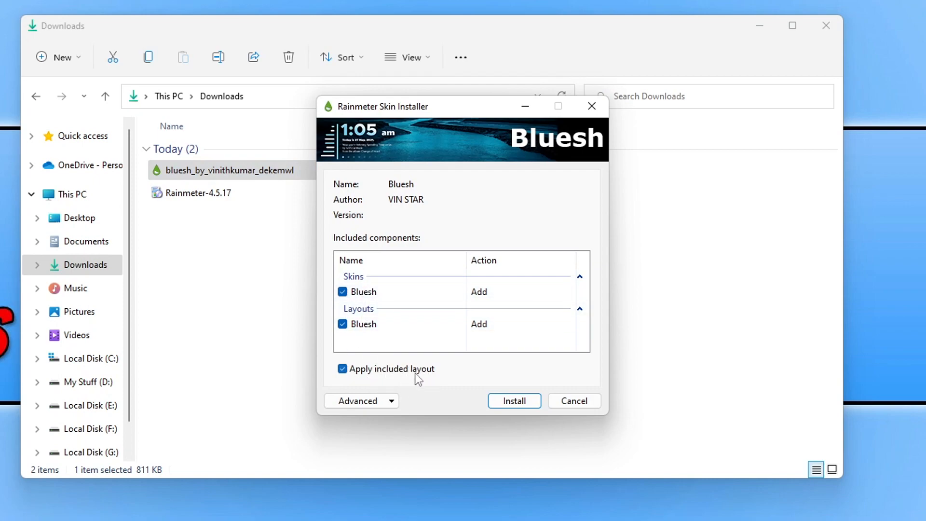
left_click(513, 401)
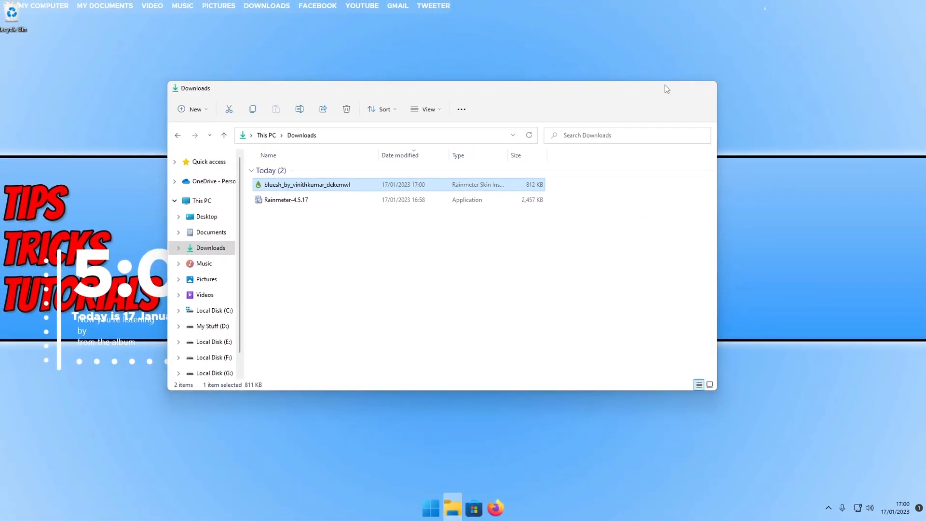
left_click(664, 88)
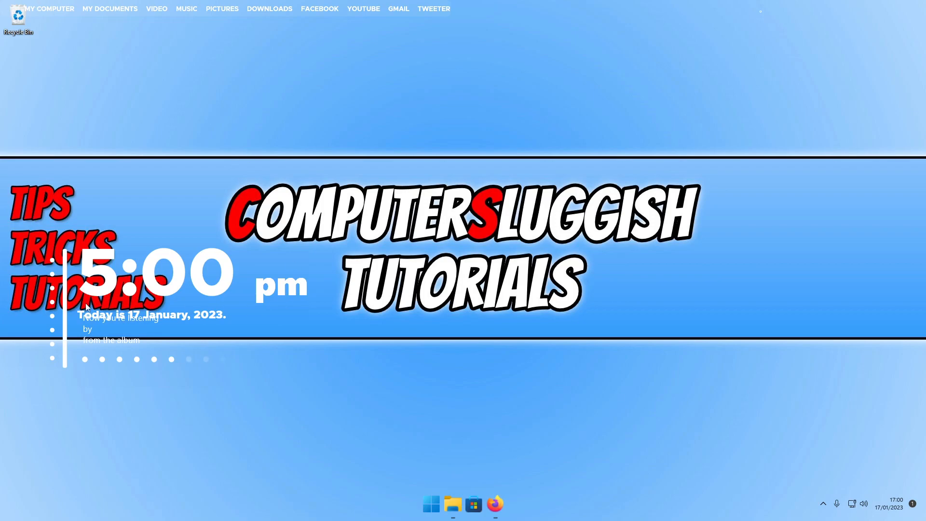